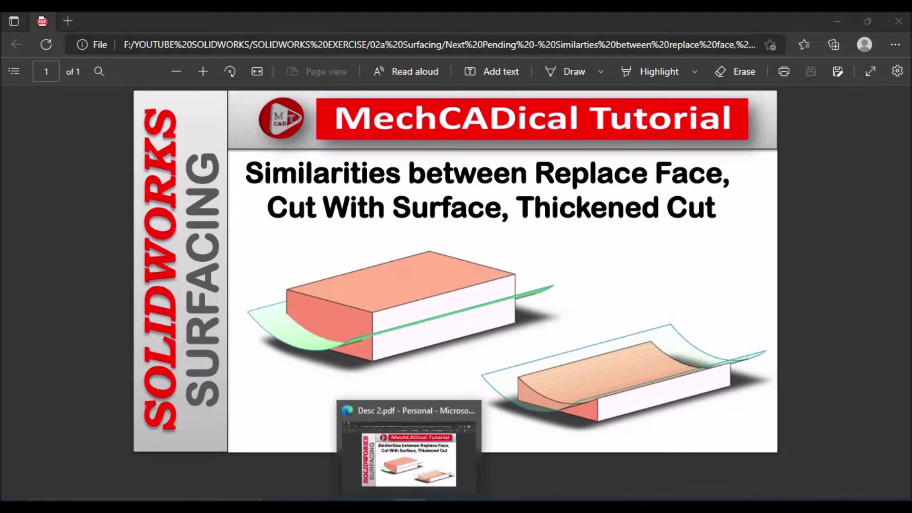
# Step: Switch to SOLIDWORKS and sketch a center rectangle about 68 by 40 mm on the Front Plane, centred on the origin
pyautogui.click(409, 506)
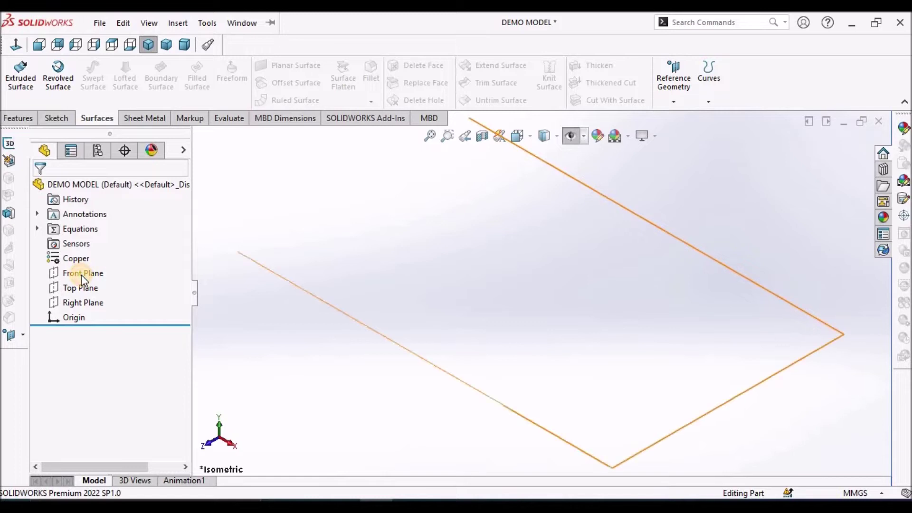
pyautogui.click(56, 118)
pyautogui.click(17, 76)
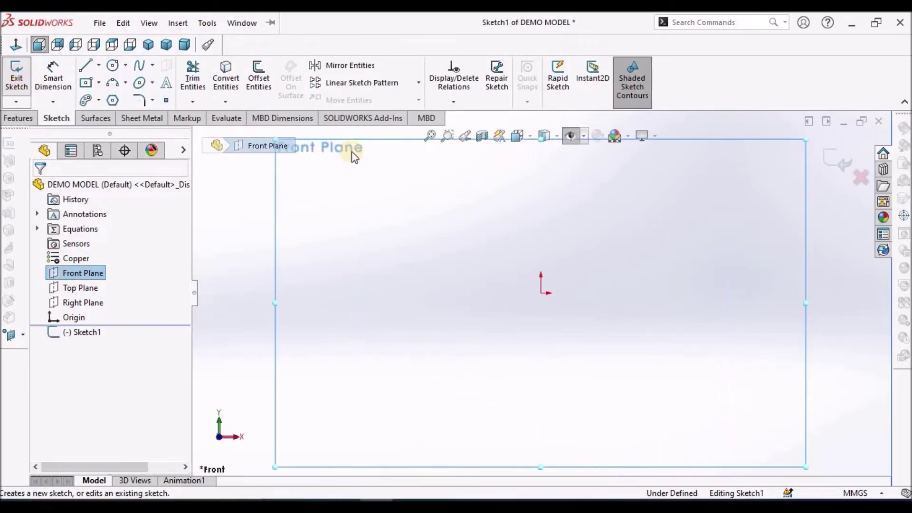
pyautogui.click(84, 85)
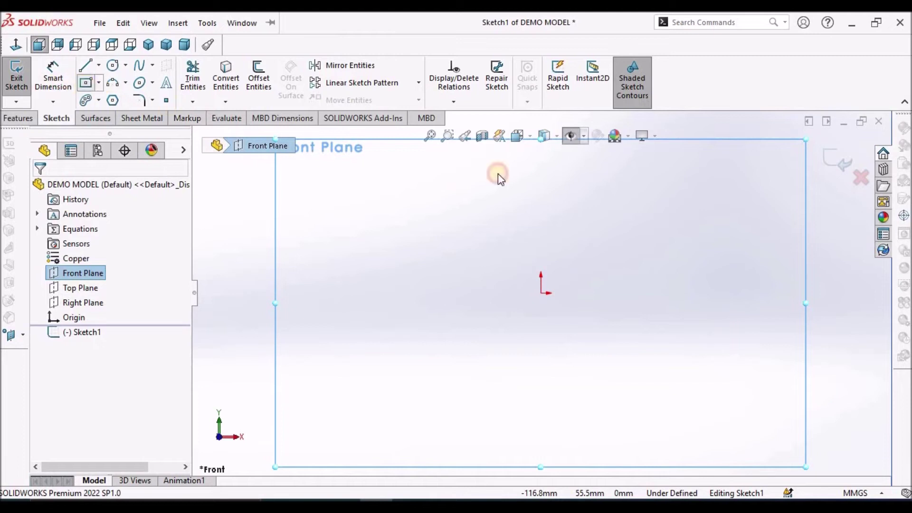
pyautogui.click(540, 293)
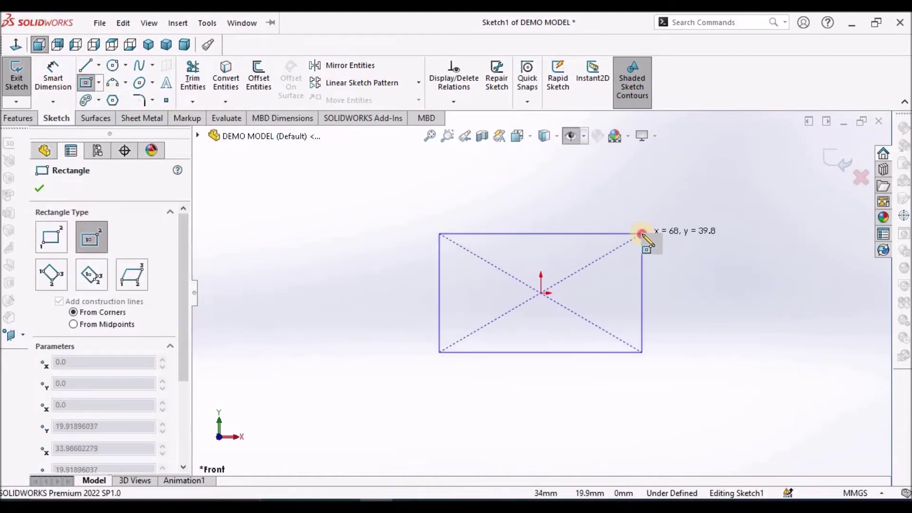
pyautogui.click(642, 233)
pyautogui.rightClick(368, 254)
pyautogui.press('Escape')
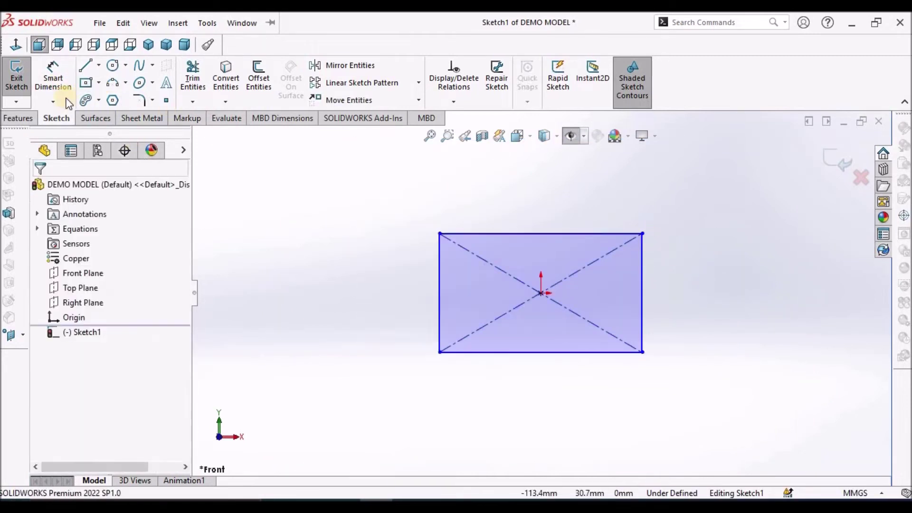
# Step: Dimension the rectangle to 120 mm wide and 50 mm high
pyautogui.click(53, 79)
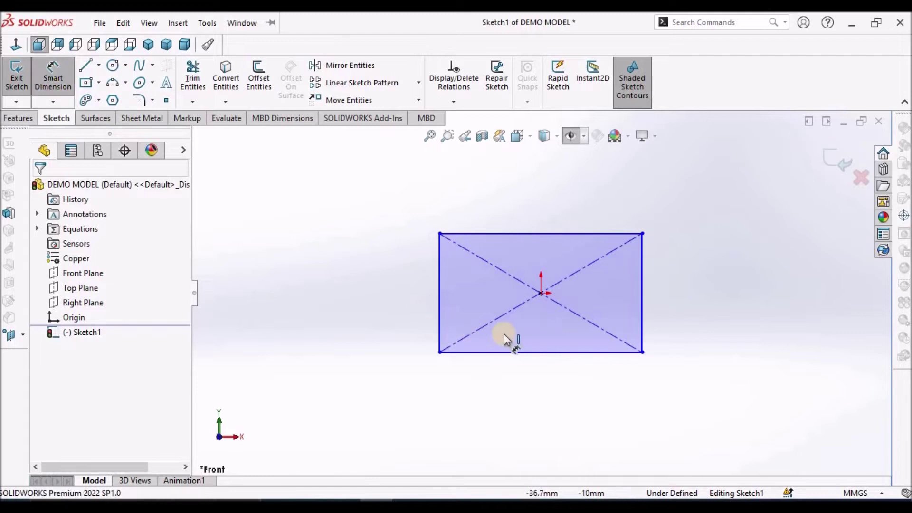
pyautogui.click(524, 351)
pyautogui.click(542, 393)
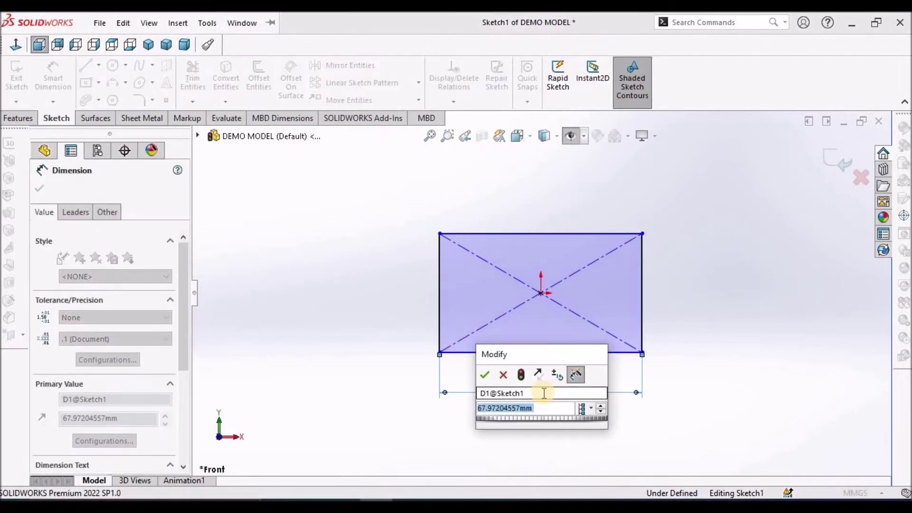
pyautogui.write('120')
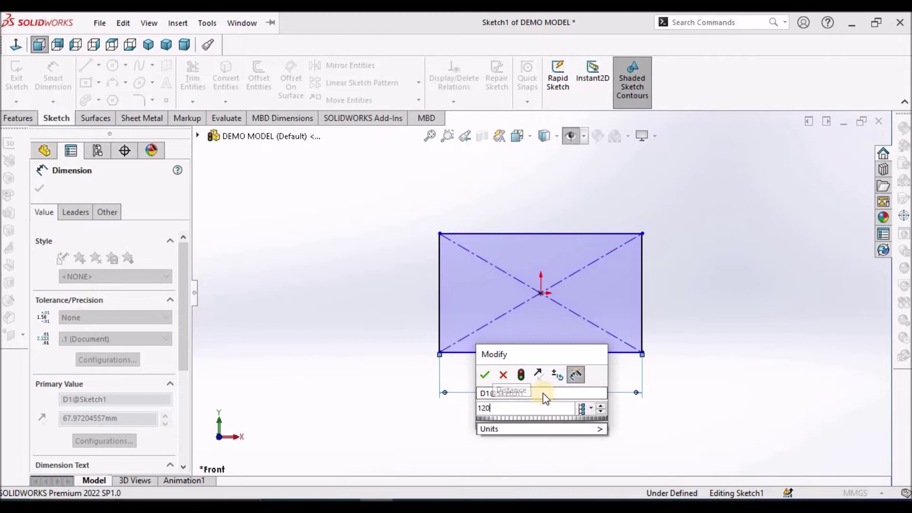
pyautogui.press('Return')
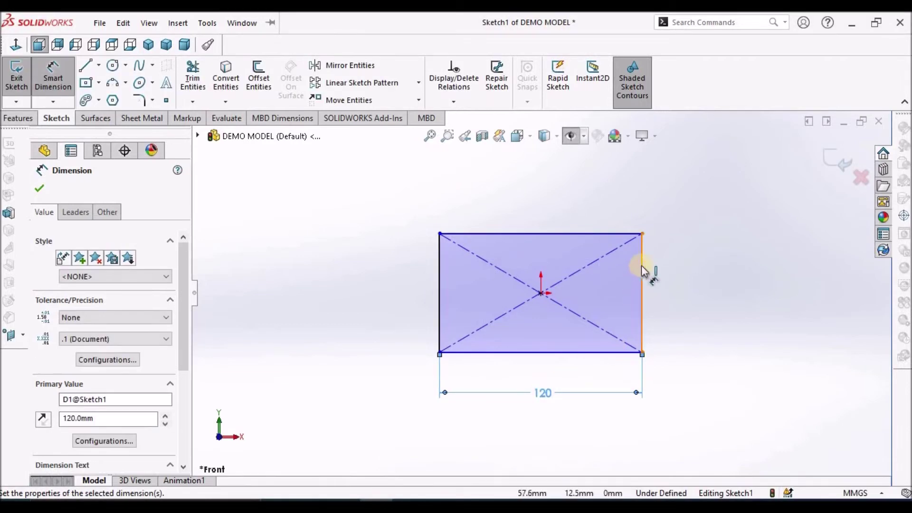
pyautogui.click(642, 261)
pyautogui.click(683, 284)
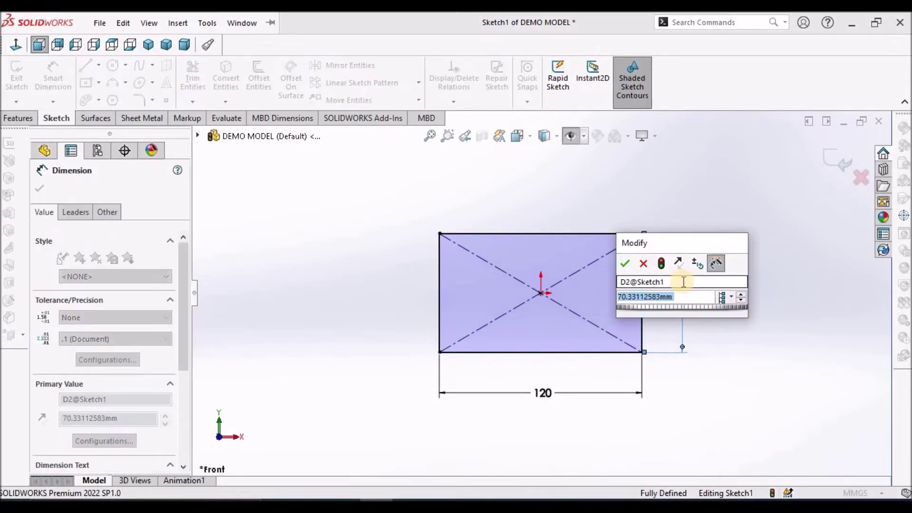
pyautogui.write('50')
pyautogui.press('Return')
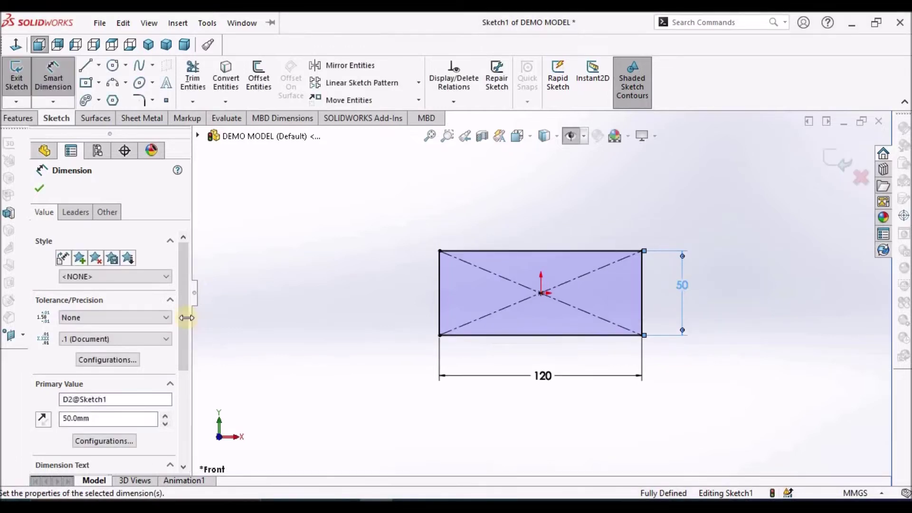
pyautogui.click(39, 187)
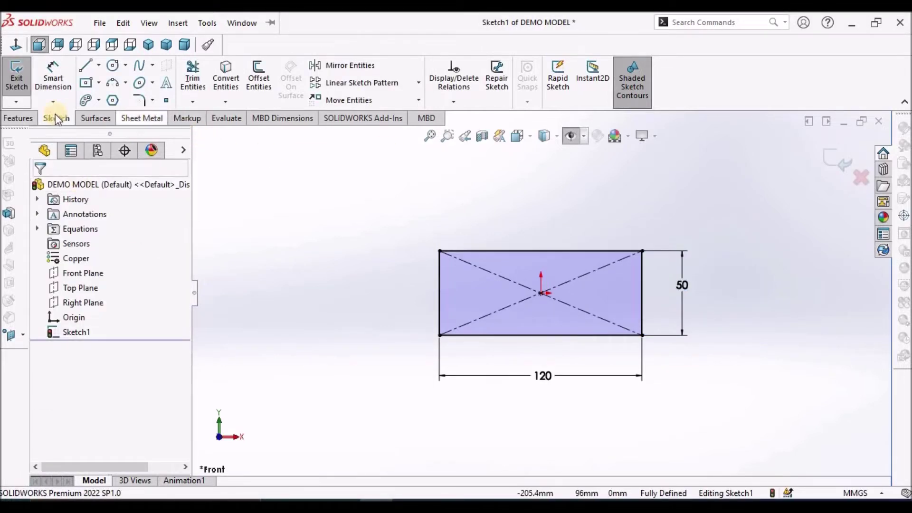
# Step: Extrude the rectangle into a solid block with a Mid Plane depth of 200 mm
pyautogui.click(18, 118)
pyautogui.click(38, 82)
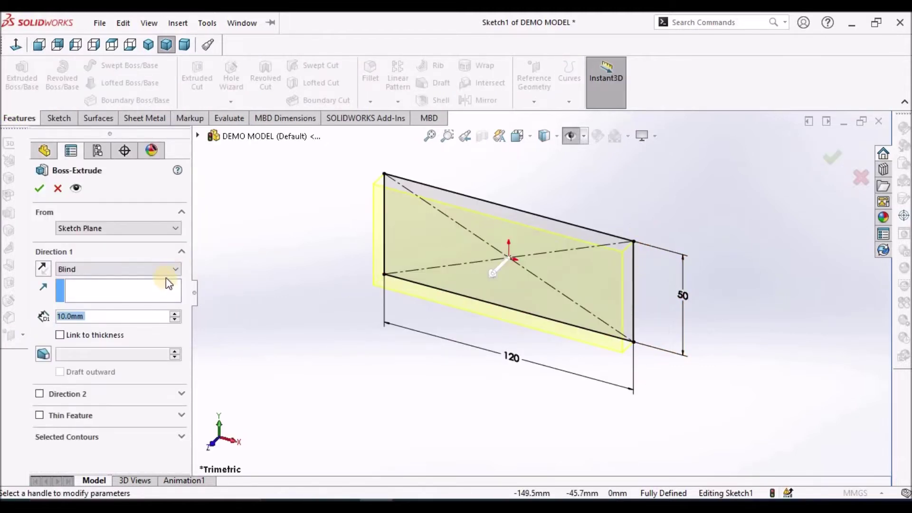
pyautogui.click(170, 270)
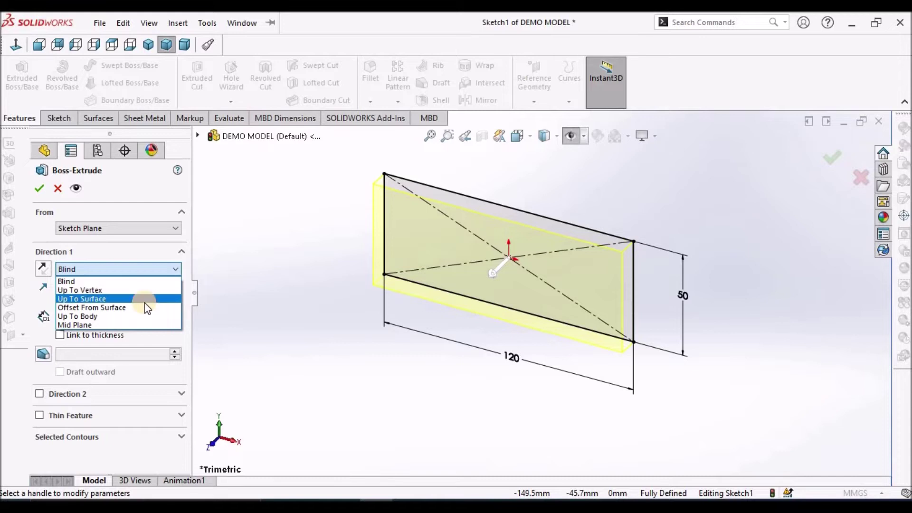
pyautogui.click(124, 323)
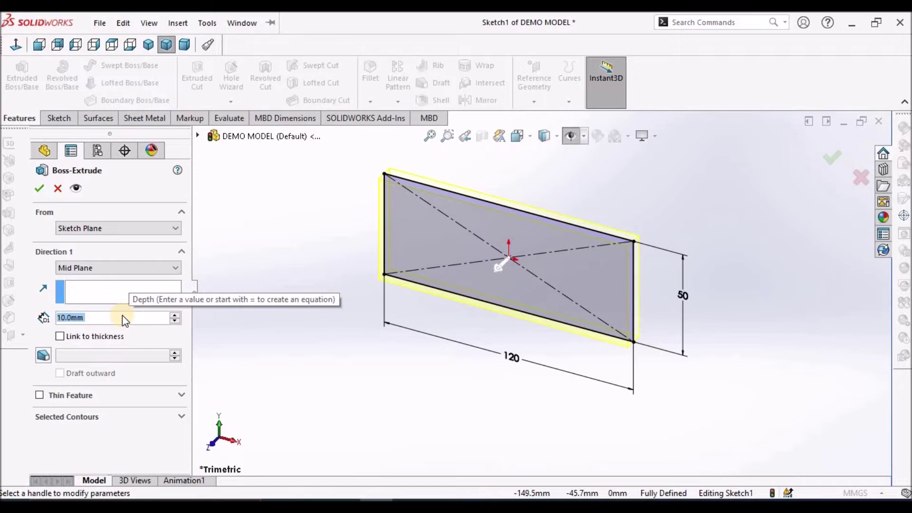
pyautogui.write('200')
pyautogui.press('Return')
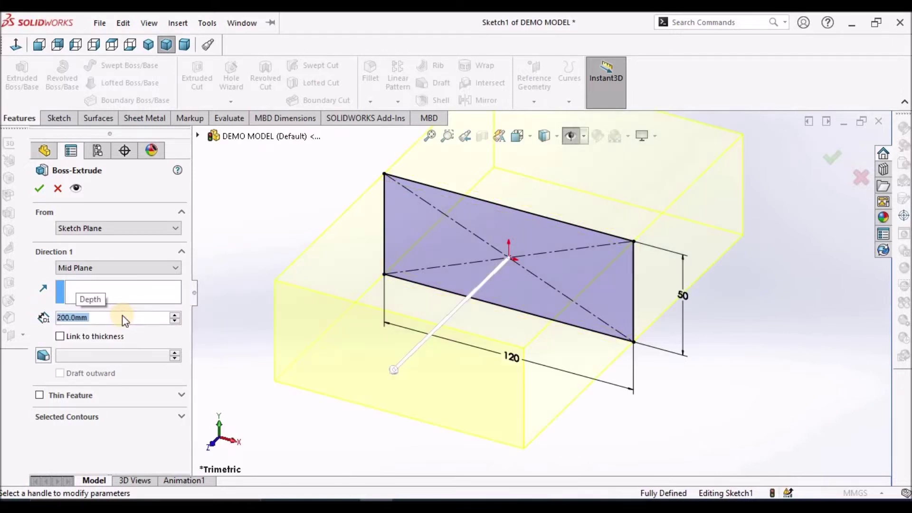
pyautogui.click(39, 188)
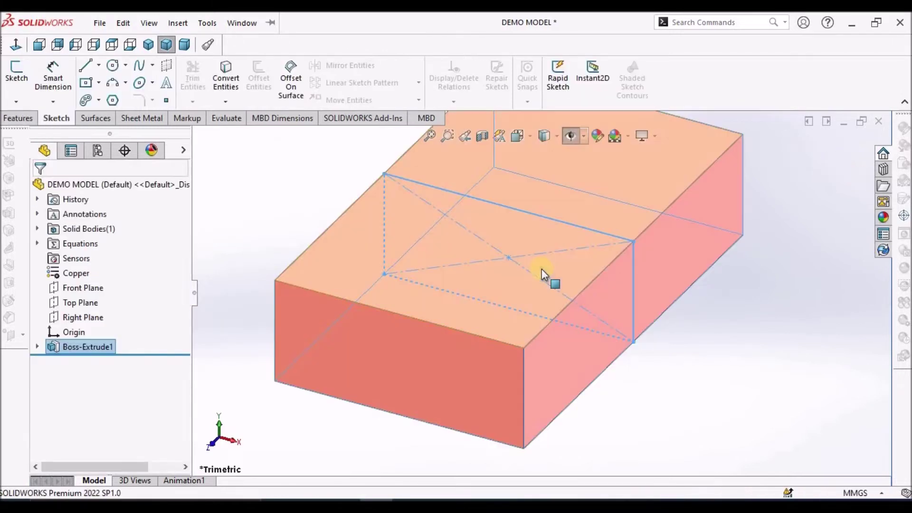
# Step: Sketch a downward-bowing three-point arc of about 217 mm radius on the Front Plane, crossing the block and extending past both sides
pyautogui.scroll(3, 555, 298)
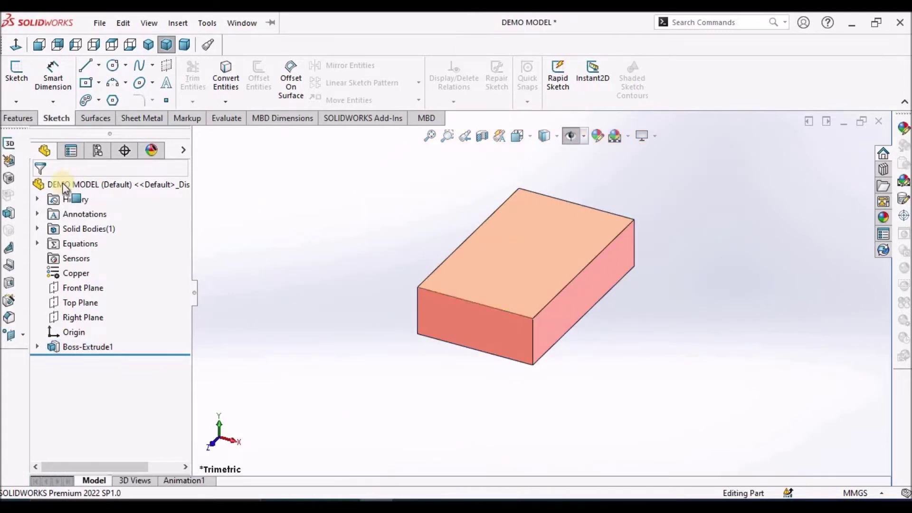
pyautogui.click(89, 288)
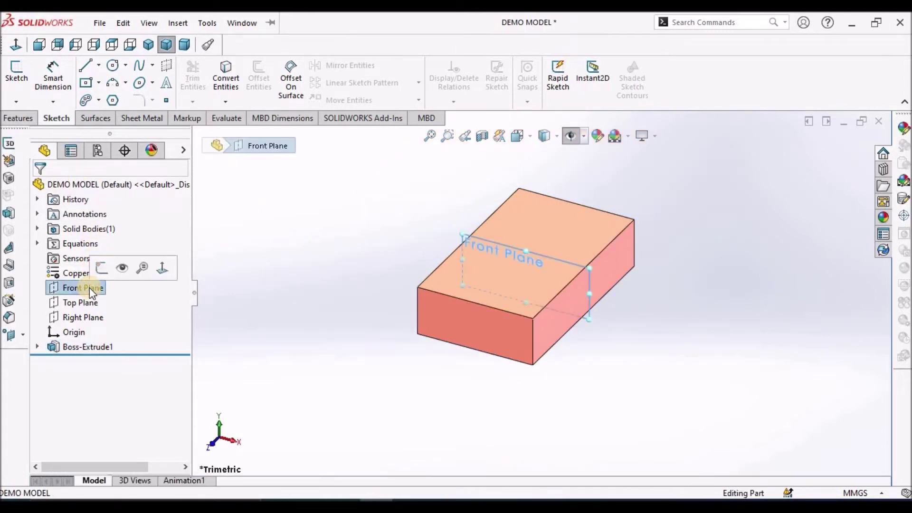
pyautogui.click(96, 119)
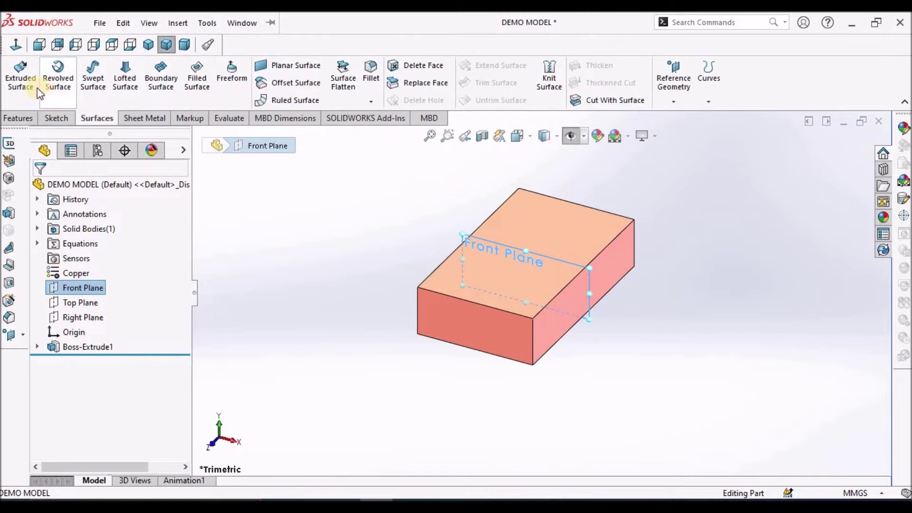
pyautogui.click(54, 116)
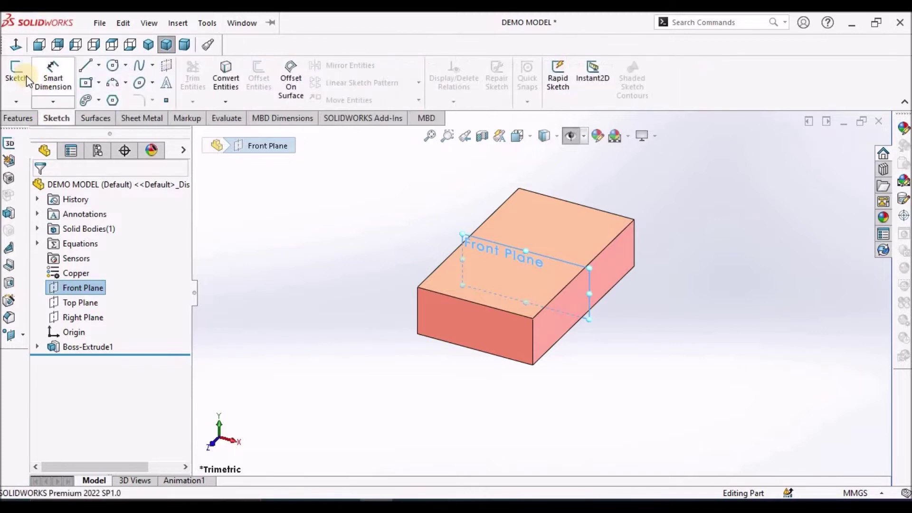
pyautogui.click(17, 75)
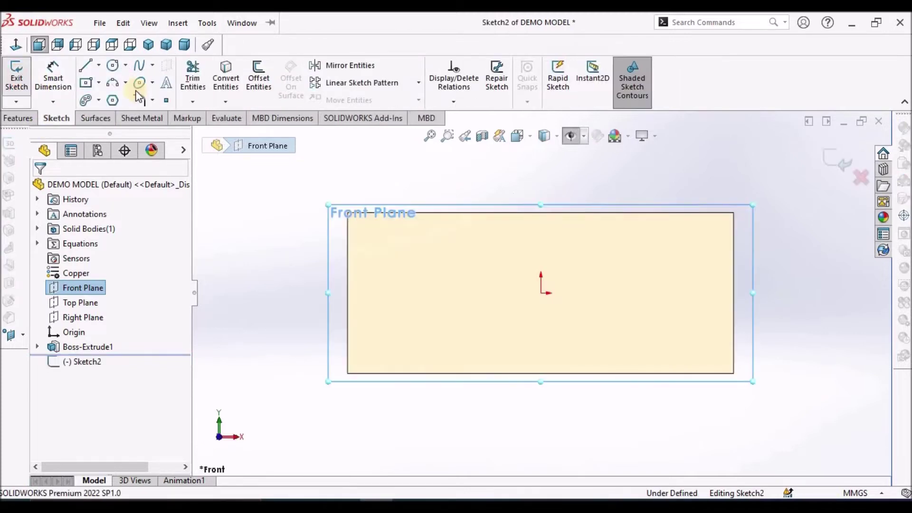
pyautogui.click(113, 83)
pyautogui.scroll(3, 526, 270)
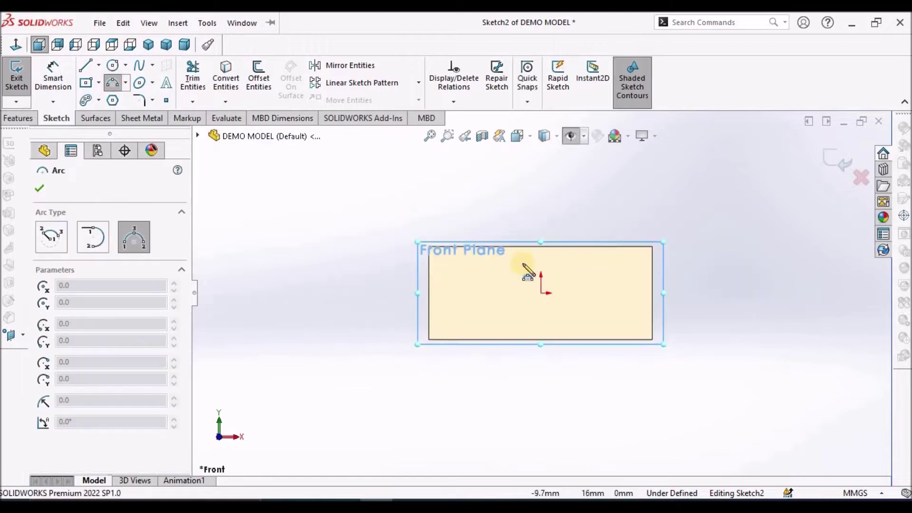
pyautogui.scroll(-1, 466, 280)
pyautogui.click(359, 276)
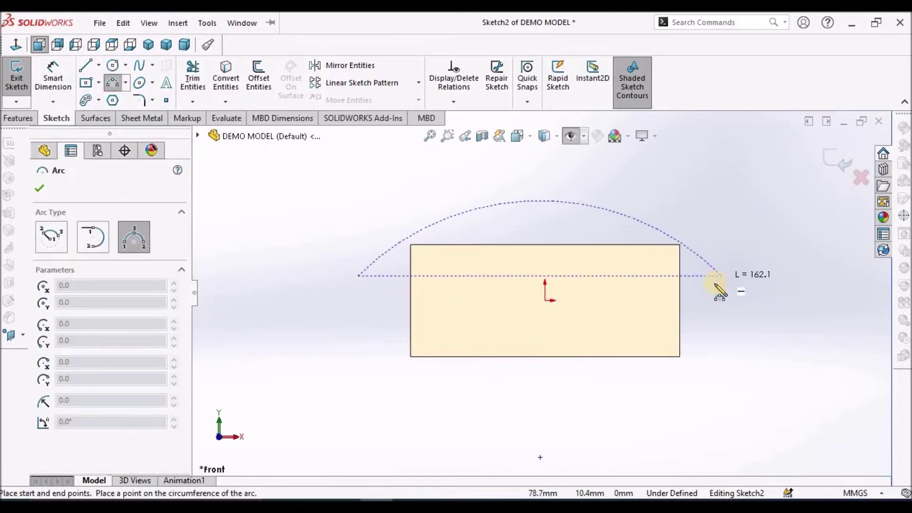
pyautogui.click(714, 284)
pyautogui.click(605, 314)
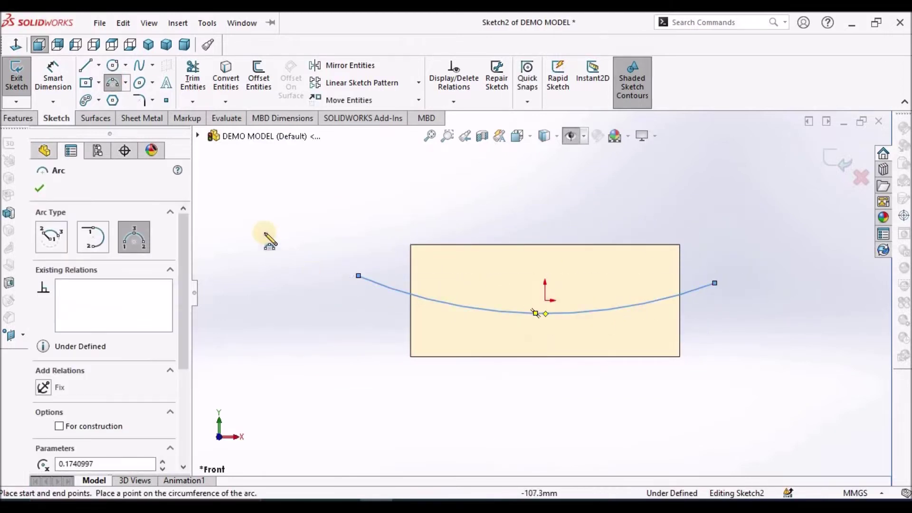
pyautogui.rightClick(275, 228)
pyautogui.click(289, 239)
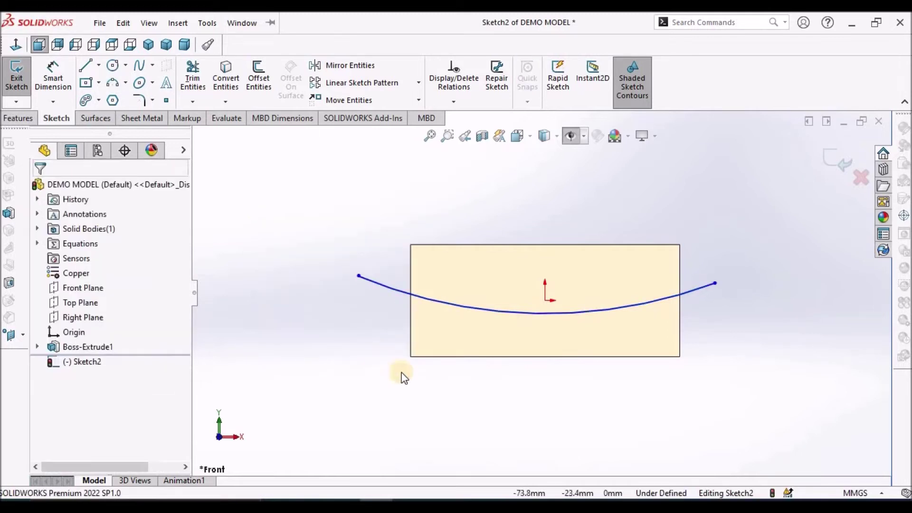
# Step: Add a Vertical relation between the arc's midpoint and the origin
pyautogui.click(548, 313)
pyautogui.rightClick(549, 315)
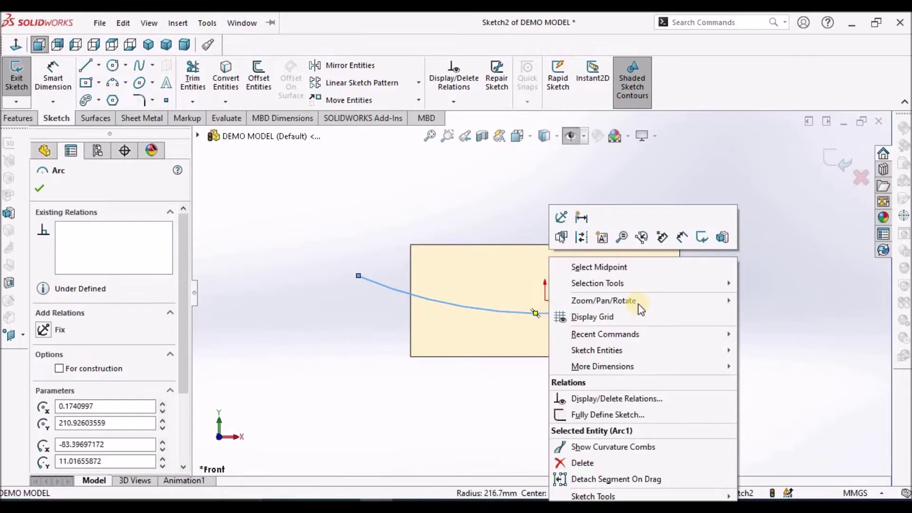
pyautogui.click(619, 269)
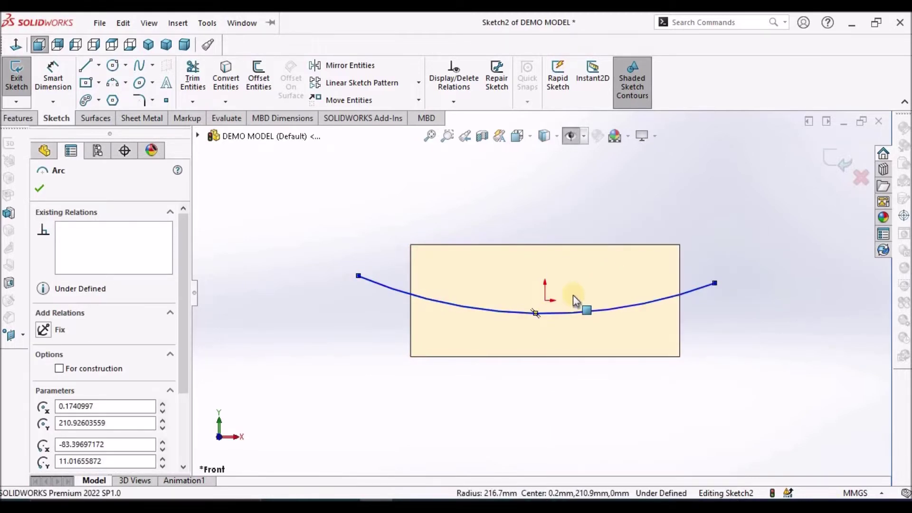
pyautogui.keyDown('ctrl'); pyautogui.click(549, 298); pyautogui.keyUp('ctrl')
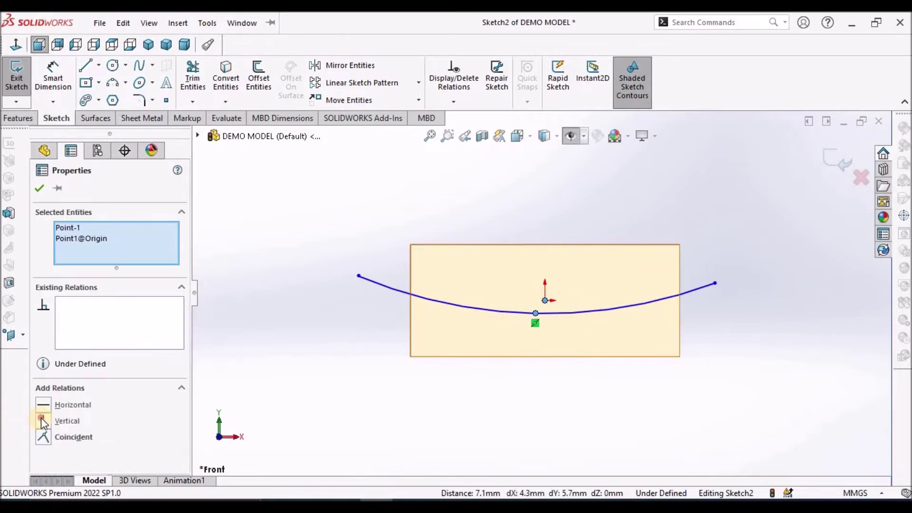
pyautogui.click(42, 420)
pyautogui.click(41, 189)
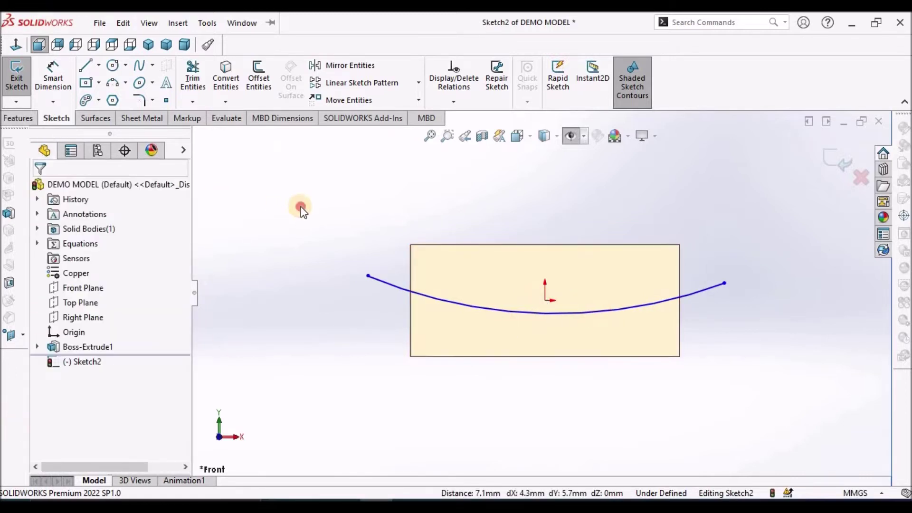
# Step: Dimension the vertical distance between the origin and the arc's centre point to 110 mm
pyautogui.press('z')
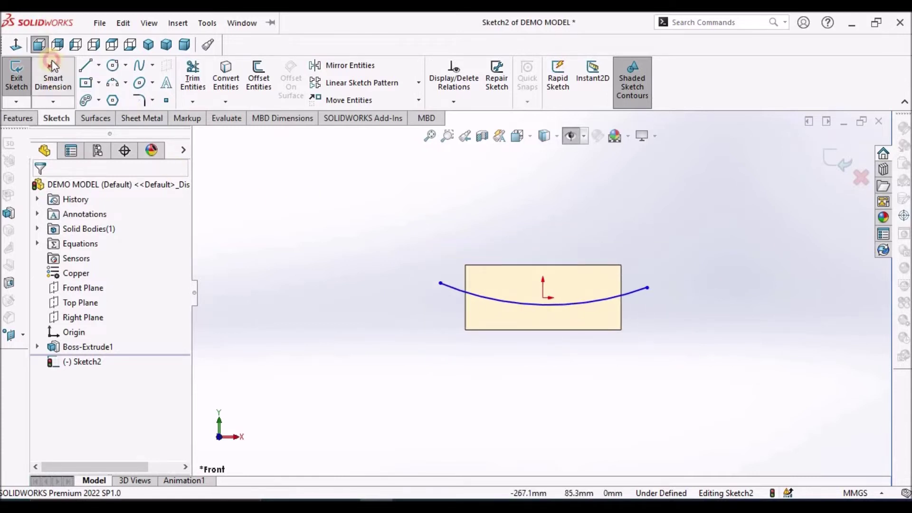
pyautogui.click(53, 73)
pyautogui.press('z')
pyautogui.press('z')
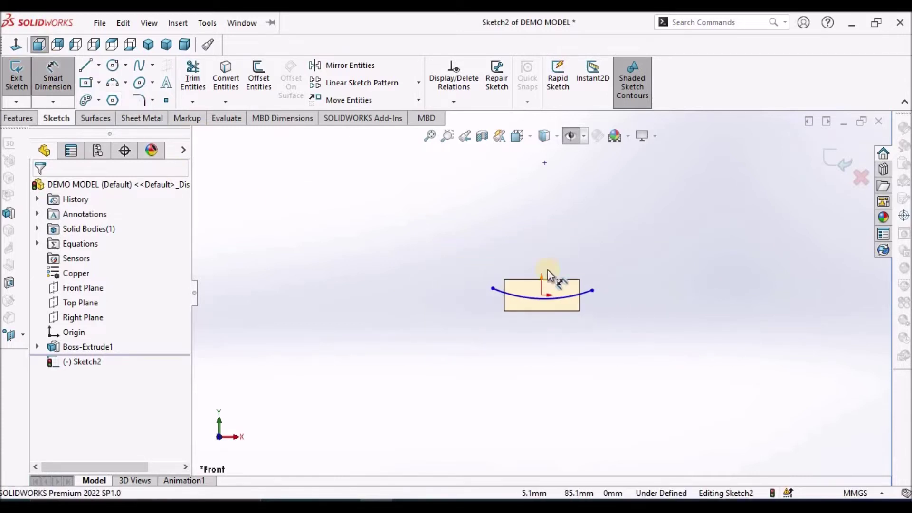
pyautogui.click(545, 294)
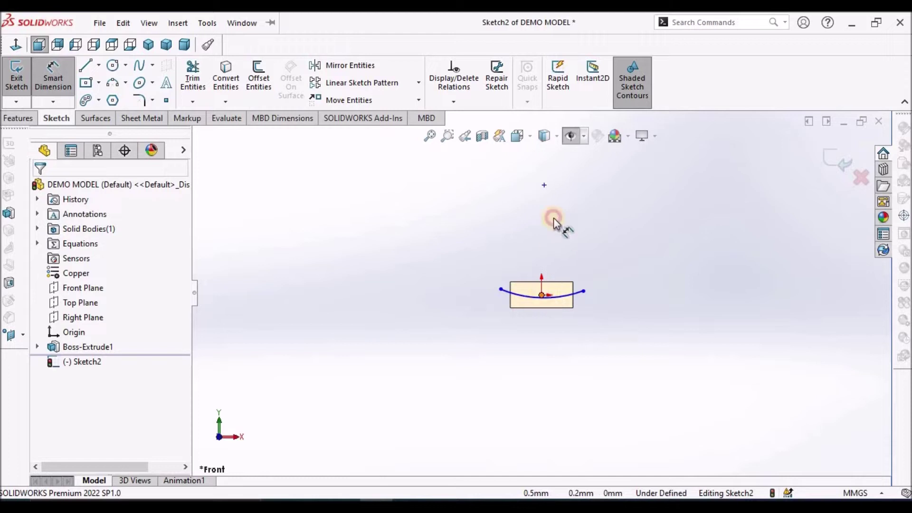
pyautogui.click(545, 184)
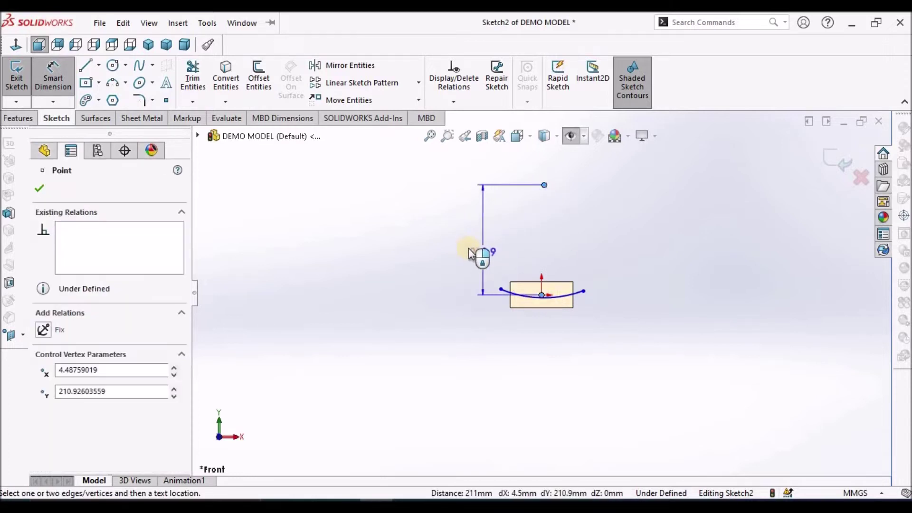
pyautogui.click(467, 230)
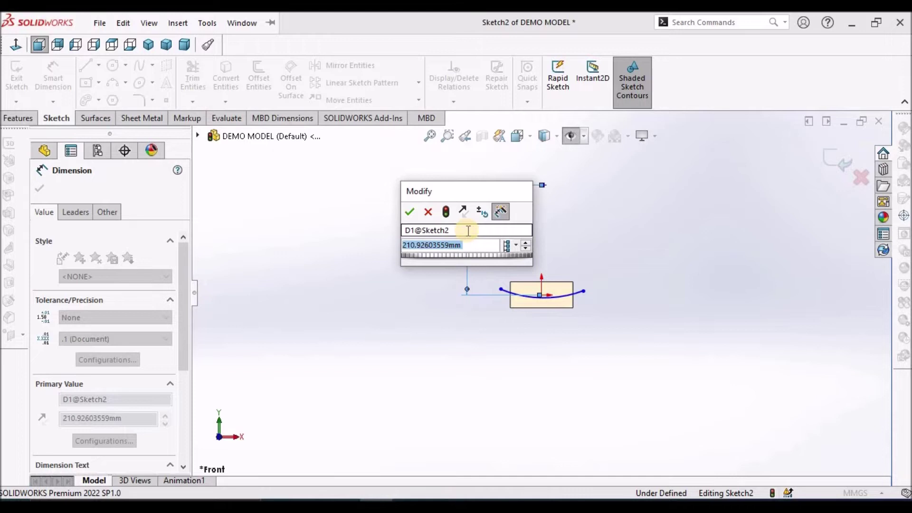
pyautogui.write('110')
pyautogui.press('Return')
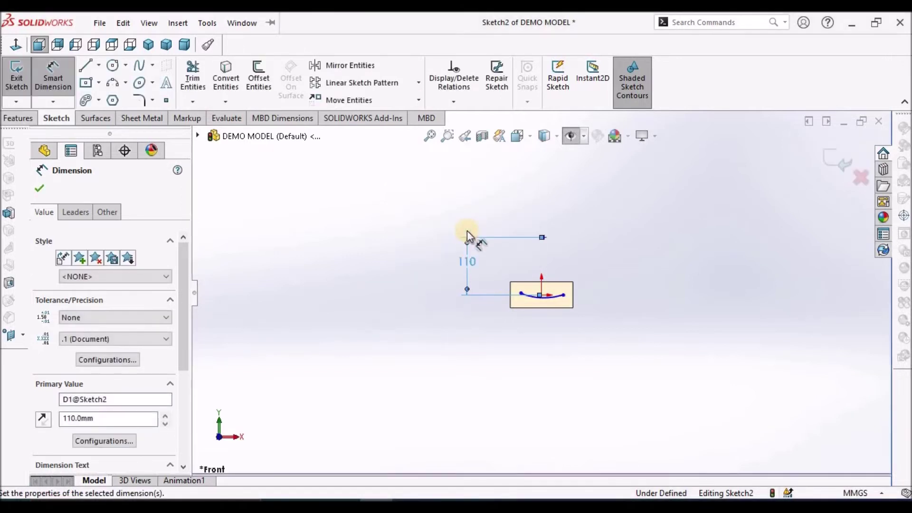
# Step: Dimension the arc's radius to 125 mm
pyautogui.click(592, 332)
pyautogui.scroll(-3, 552, 309)
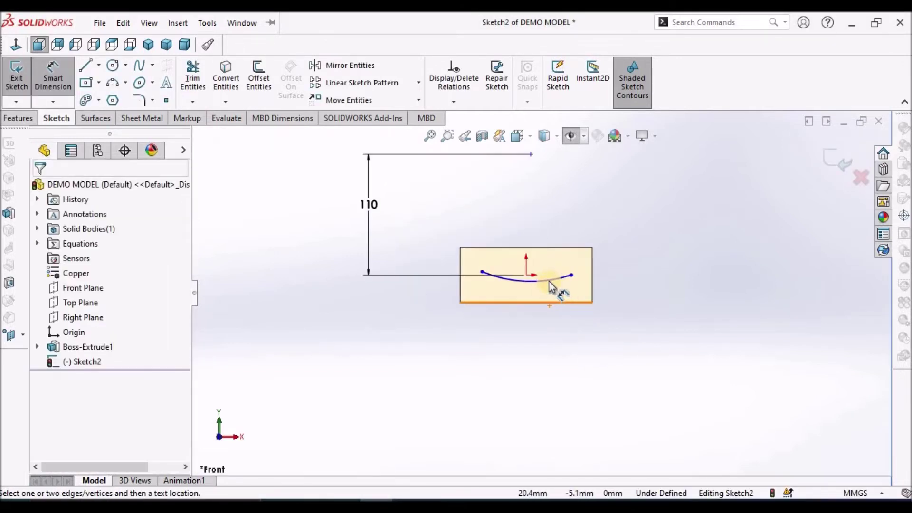
pyautogui.click(549, 281)
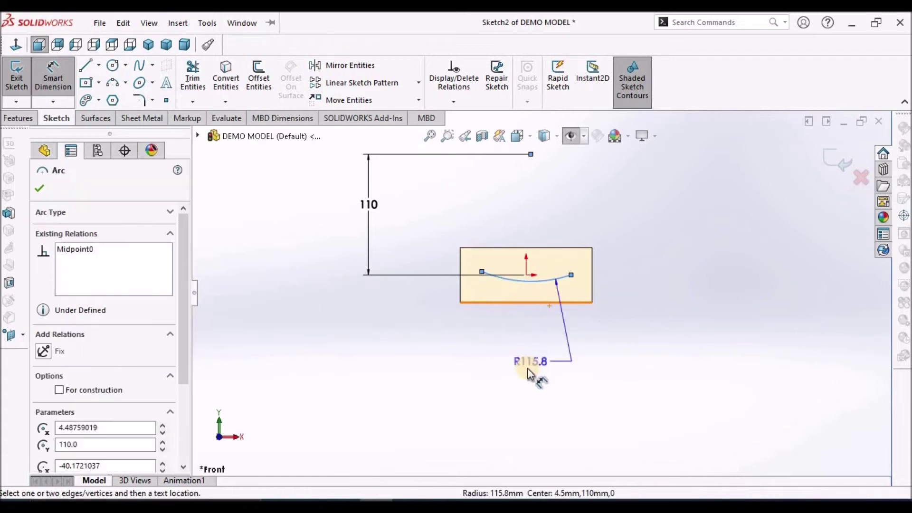
pyautogui.click(517, 375)
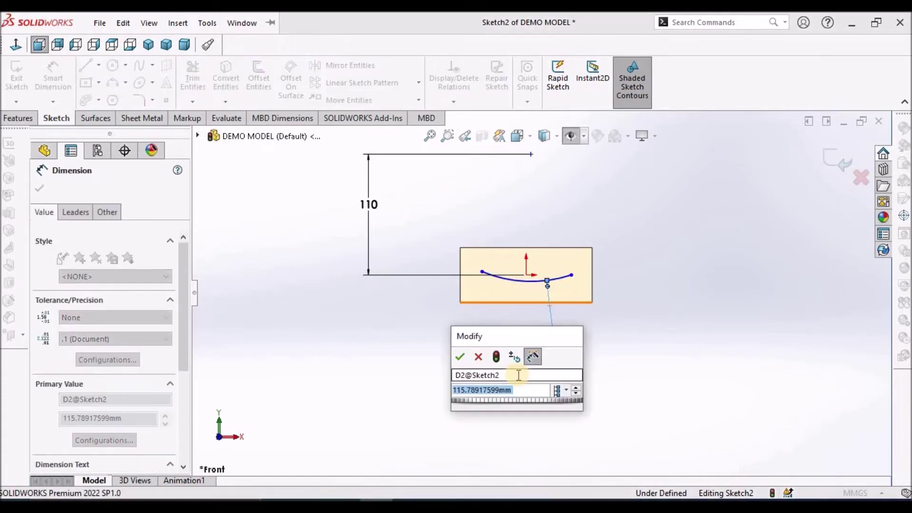
pyautogui.write('125')
pyautogui.press('Return')
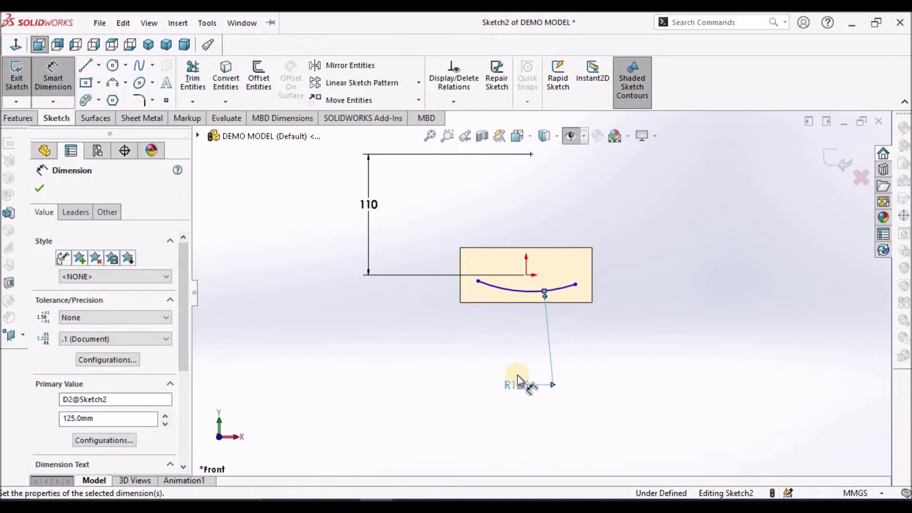
pyautogui.press('Escape')
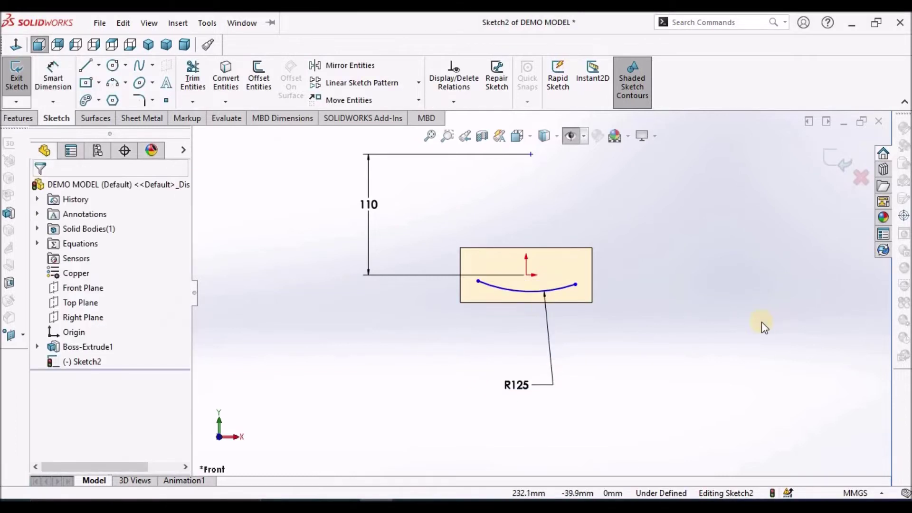
# Step: Add a Horizontal relation between the arc's two endpoints and stretch the arc past both sides of the block
pyautogui.scroll(-2, 573, 289)
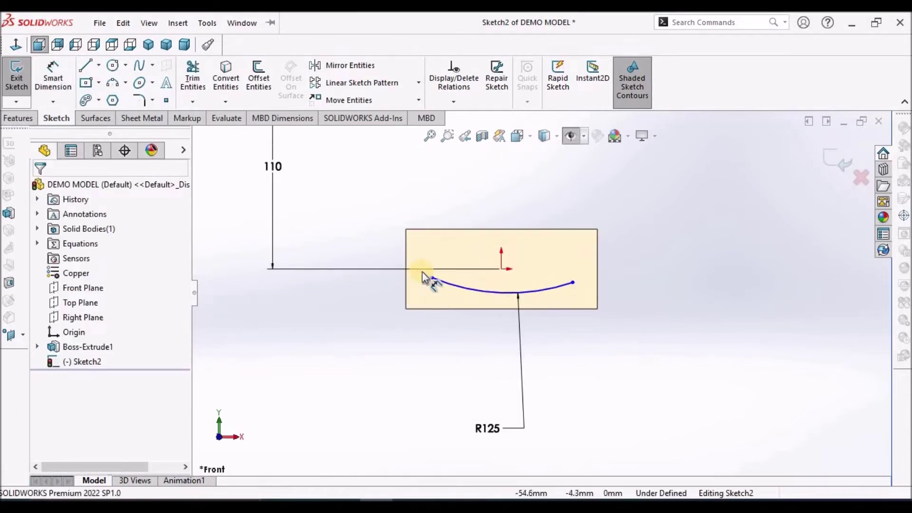
pyautogui.click(431, 279)
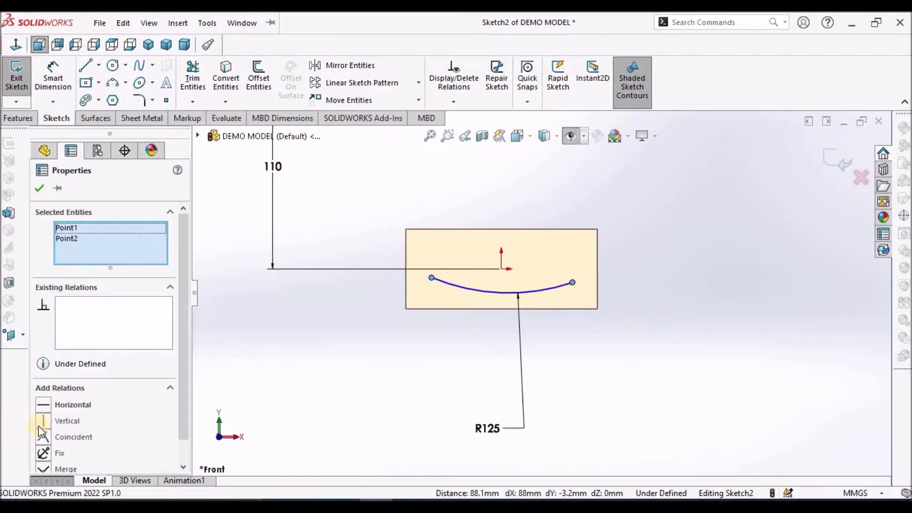
pyautogui.click(49, 404)
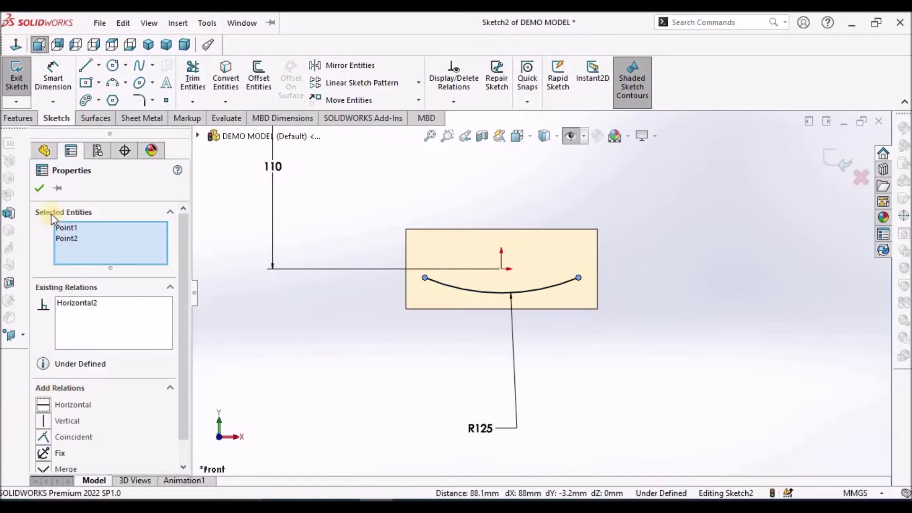
pyautogui.click(39, 188)
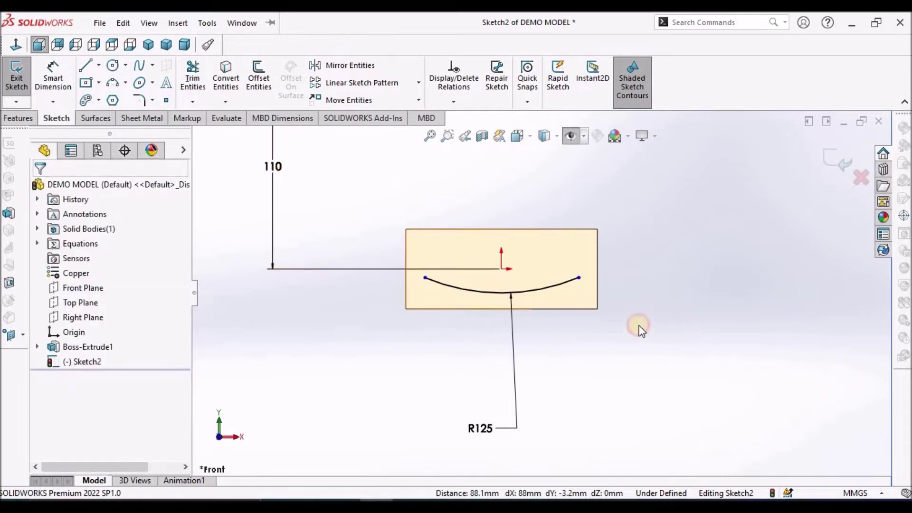
pyautogui.moveTo(579, 276); pyautogui.dragTo(628, 266)
pyautogui.press('Escape')
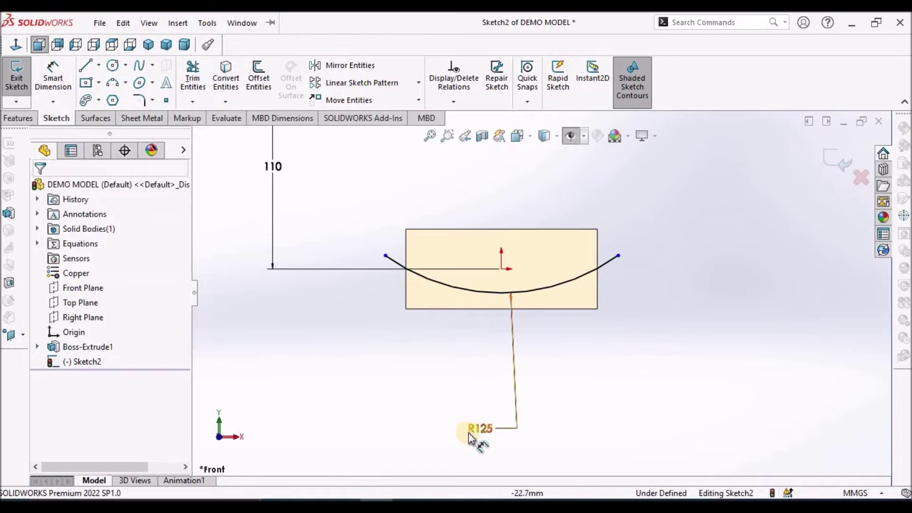
# Step: Reposition the R125 and 110 mm dimensions to the right of the arc's centre, clear of the profile
pyautogui.moveTo(469, 432)
pyautogui.mouseDown()
pyautogui.moveTo(592, 397)
pyautogui.moveTo(647, 360)
pyautogui.moveTo(634, 352)
pyautogui.mouseUp()
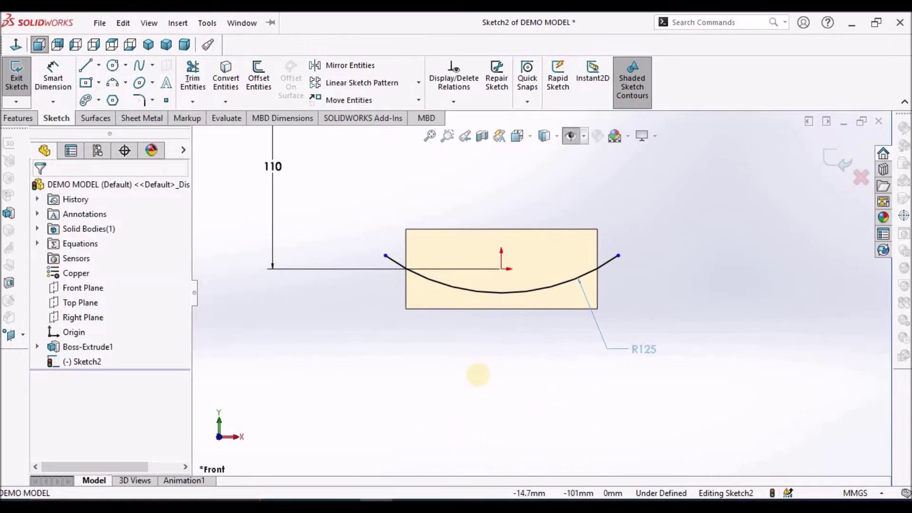
pyautogui.click(497, 323)
pyautogui.scroll(4, 516, 237)
pyautogui.scroll(-1, 409, 235)
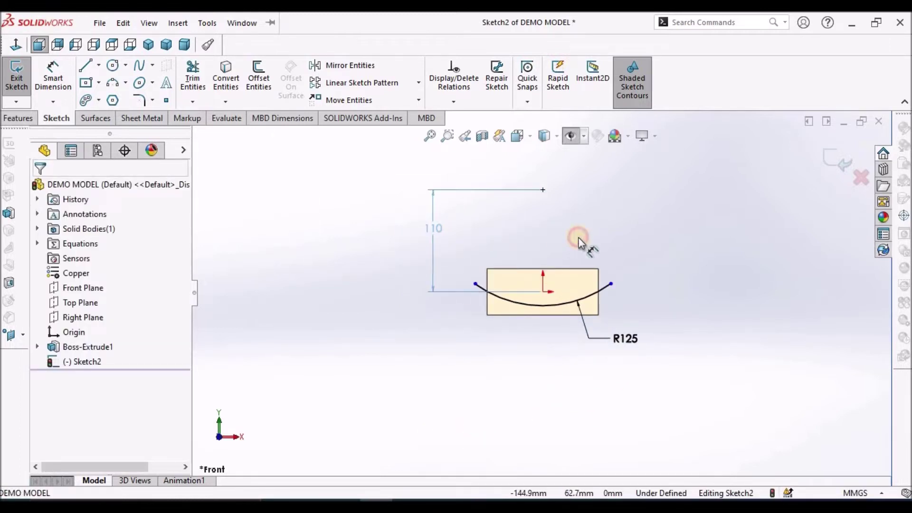
pyautogui.moveTo(578, 238); pyautogui.dragTo(579, 237)
pyautogui.click(719, 315)
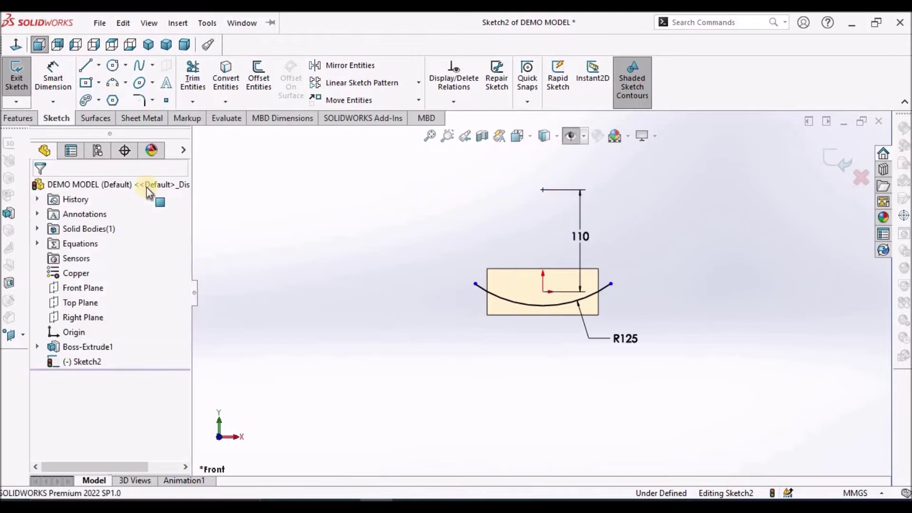
# Step: Extrude the arc into a surface with a Mid Plane depth of 285 mm
pyautogui.click(96, 118)
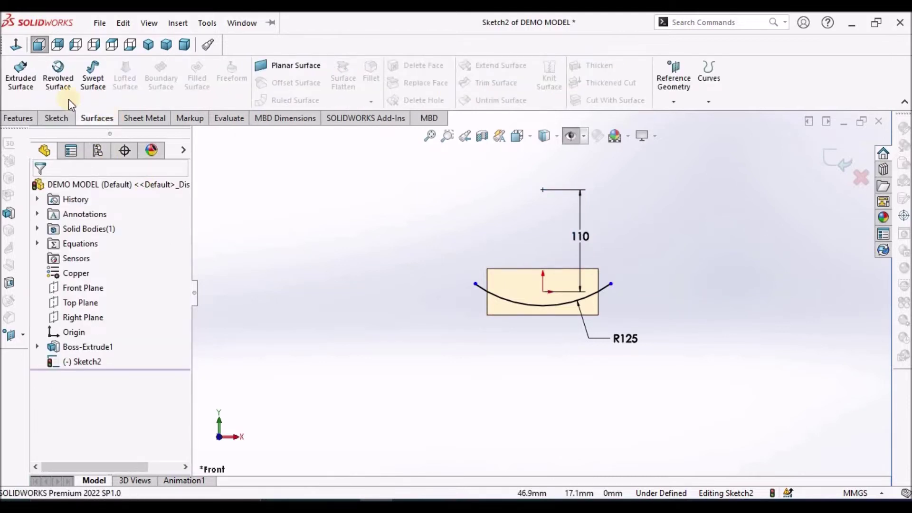
pyautogui.click(15, 72)
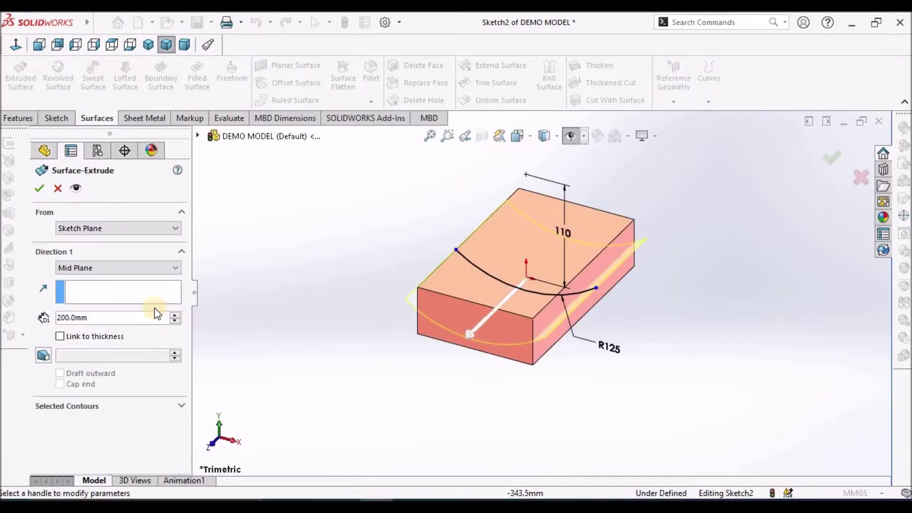
pyautogui.doubleClick(145, 319)
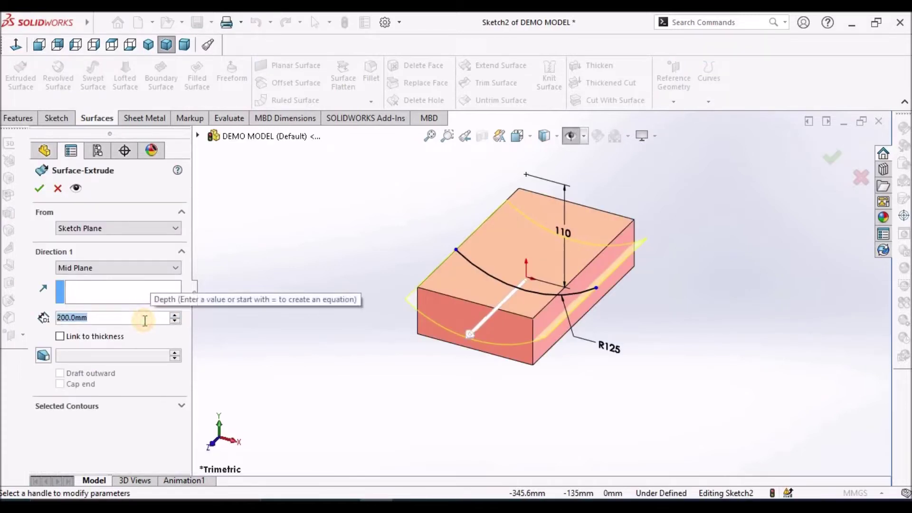
pyautogui.write('285')
pyautogui.press('Return')
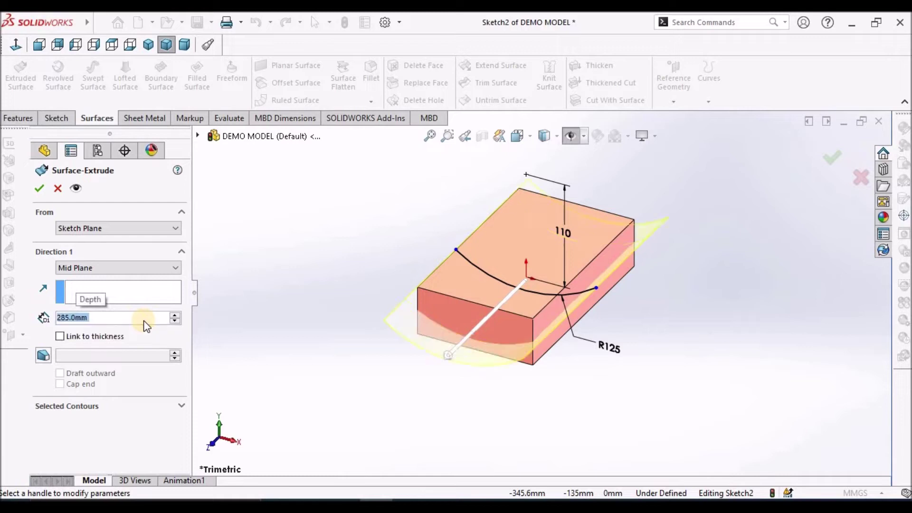
pyautogui.click(39, 188)
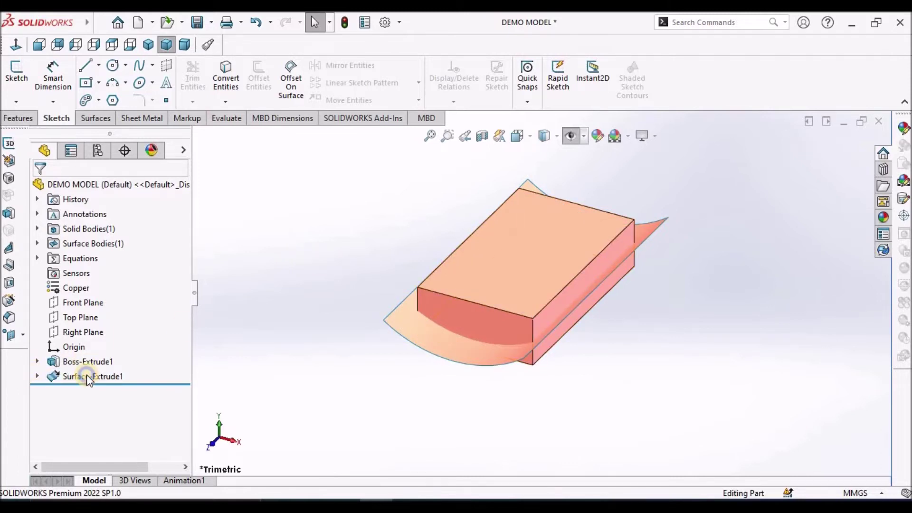
# Step: Make the extruded surface transparent with Change Transparency
pyautogui.rightClick(86, 375)
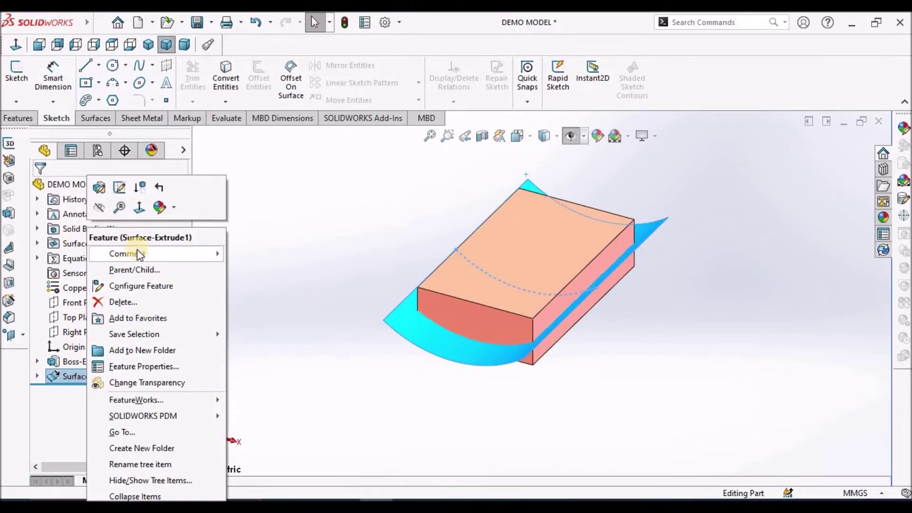
pyautogui.click(133, 384)
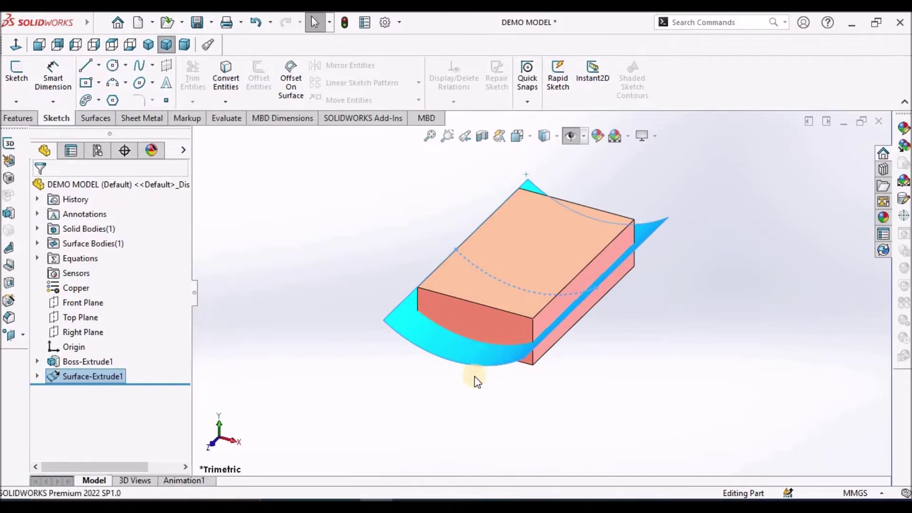
pyautogui.moveTo(494, 287); pyautogui.dragTo(523, 259, button='middle')
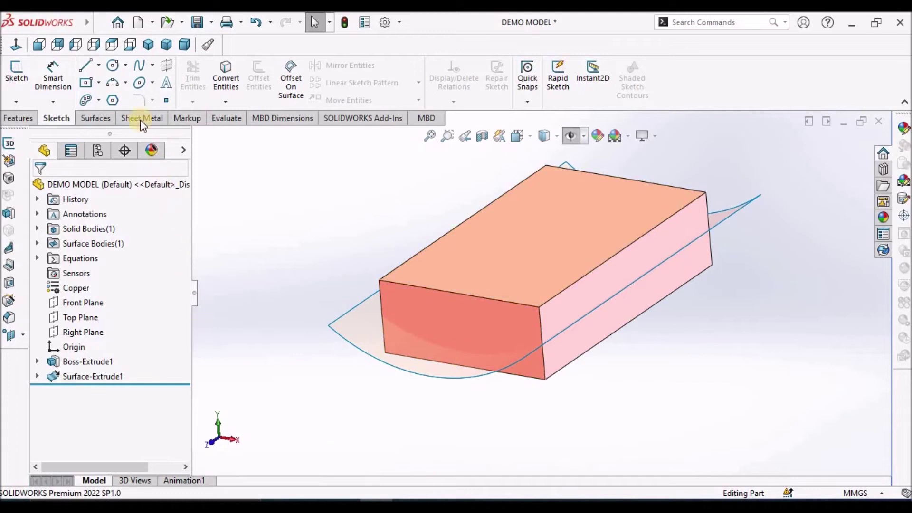
# Step: Replace the block's top face with the extruded curved surface using Replace Face
pyautogui.click(98, 118)
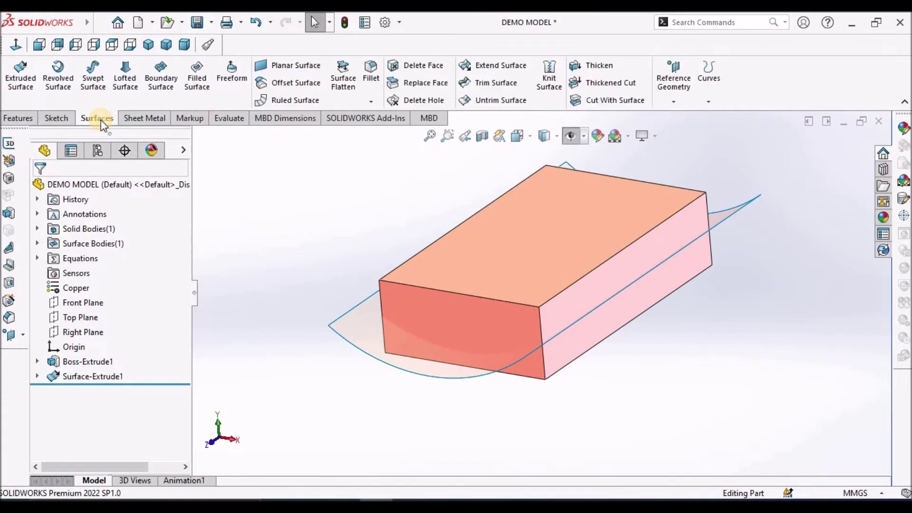
pyautogui.click(409, 84)
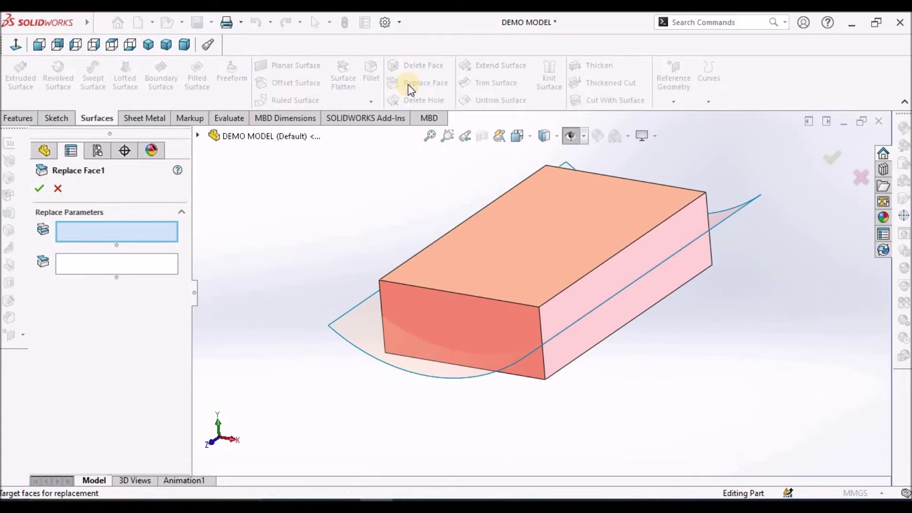
pyautogui.click(540, 266)
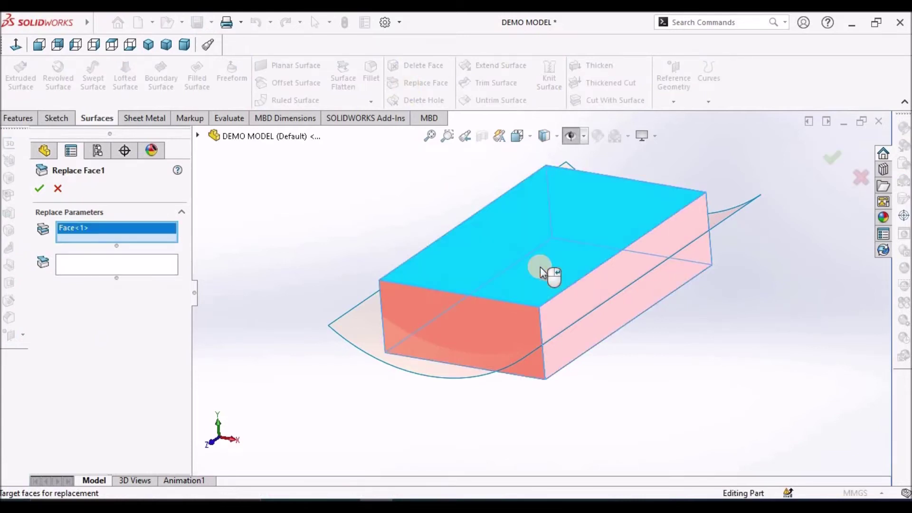
pyautogui.click(129, 265)
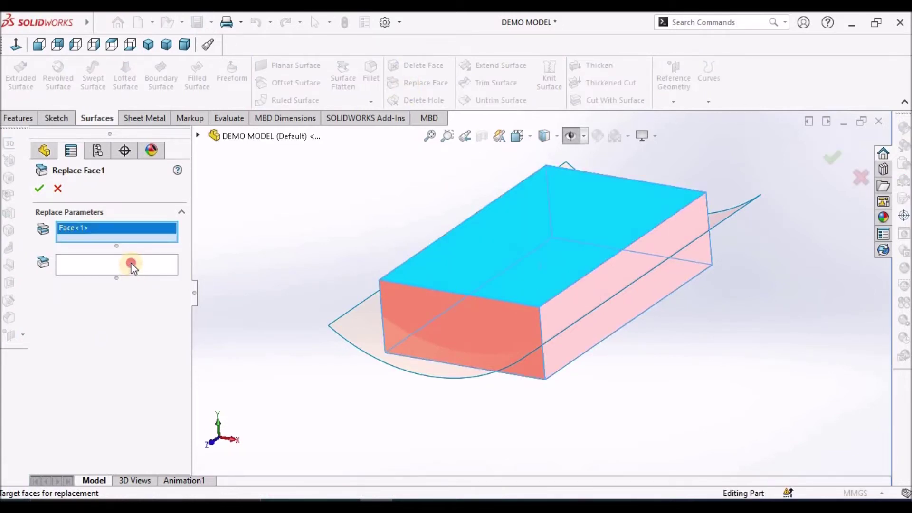
pyautogui.click(423, 369)
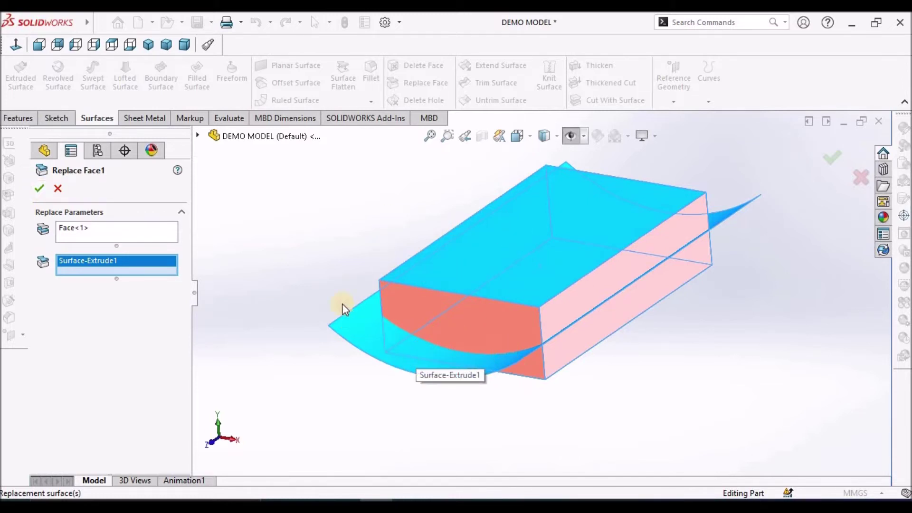
pyautogui.click(38, 188)
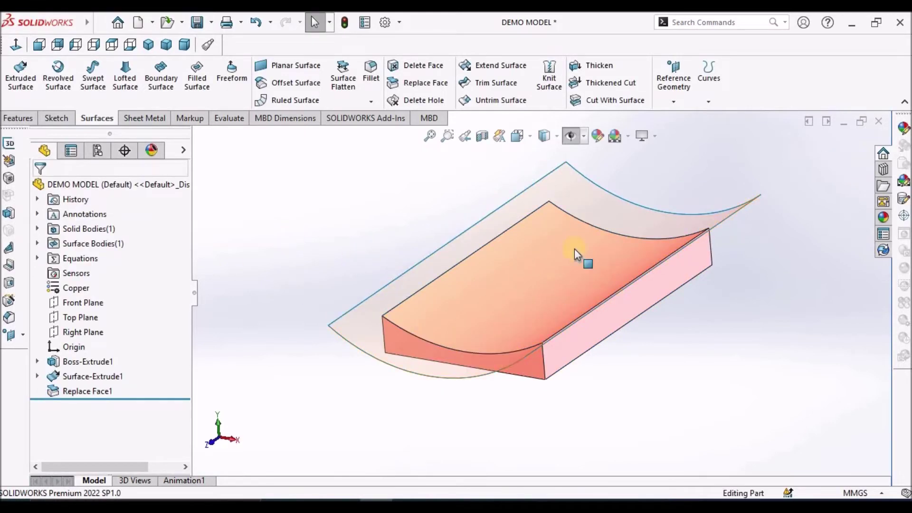
# Step: Suppress the Replace Face1 feature to bring back the block's flat top
pyautogui.moveTo(608, 282); pyautogui.dragTo(589, 235, button='middle')
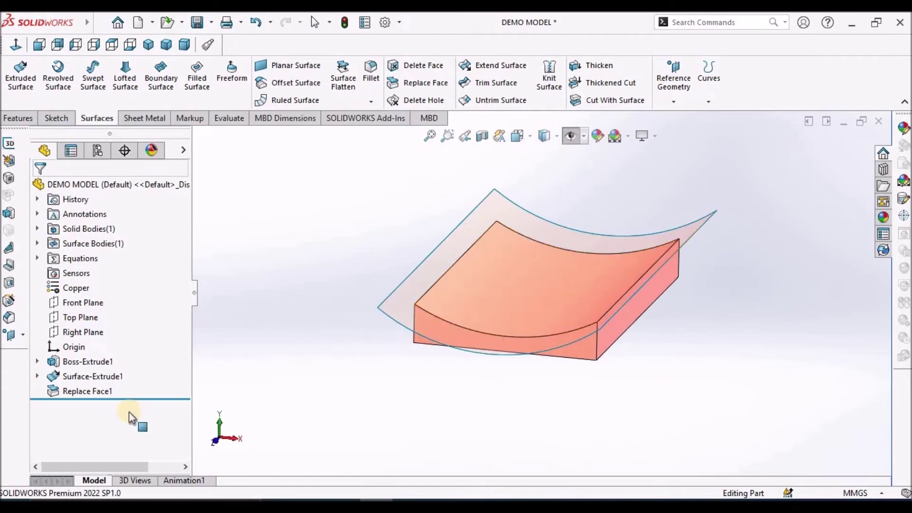
pyautogui.click(80, 393)
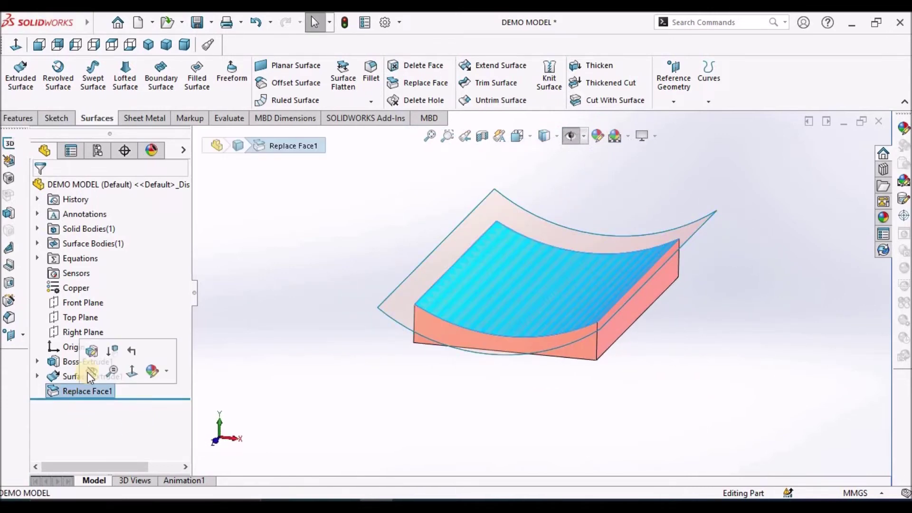
pyautogui.click(110, 353)
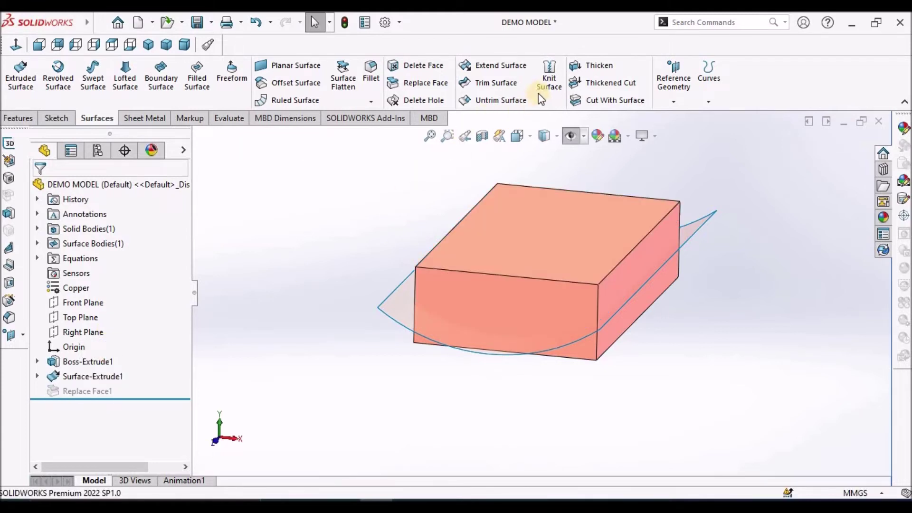
# Step: Cut away the upper part of the block with the extruded curved surface using Cut With Surface
pyautogui.click(616, 100)
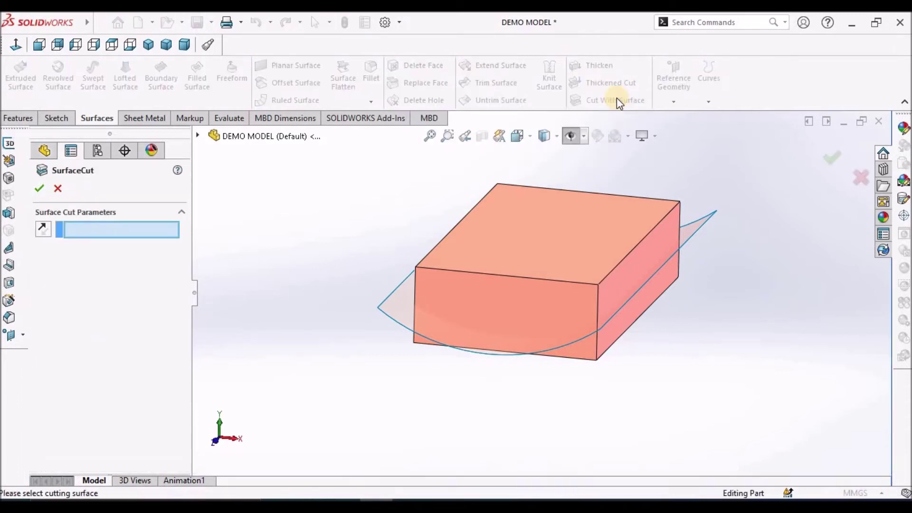
pyautogui.click(392, 309)
pyautogui.moveTo(484, 266)
pyautogui.mouseDown(button='middle')
pyautogui.moveTo(494, 198)
pyautogui.moveTo(466, 236)
pyautogui.moveTo(443, 307)
pyautogui.moveTo(455, 276)
pyautogui.moveTo(622, 295)
pyautogui.moveTo(585, 317)
pyautogui.moveTo(500, 268)
pyautogui.mouseUp(button='middle')
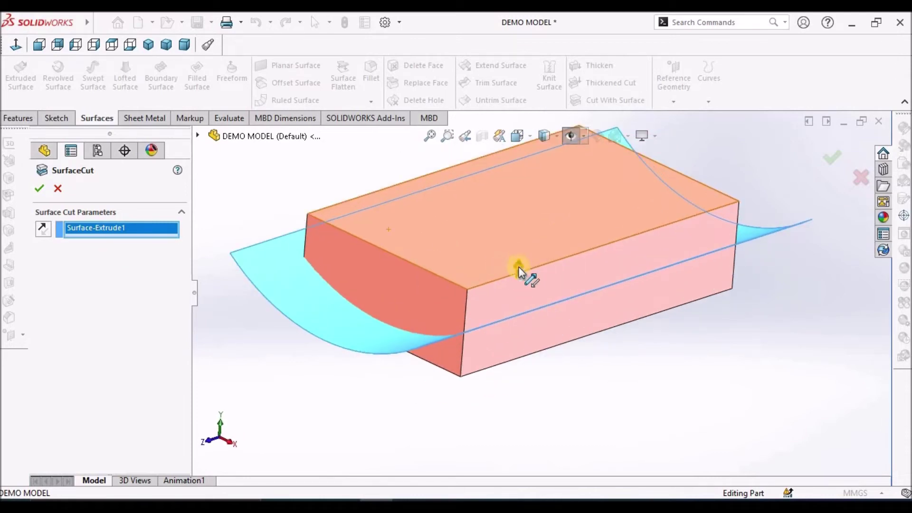
pyautogui.moveTo(568, 293)
pyautogui.mouseDown(button='middle')
pyautogui.moveTo(537, 312)
pyautogui.moveTo(564, 229)
pyautogui.moveTo(546, 310)
pyautogui.moveTo(552, 335)
pyautogui.moveTo(554, 285)
pyautogui.mouseUp(button='middle')
pyautogui.click(38, 189)
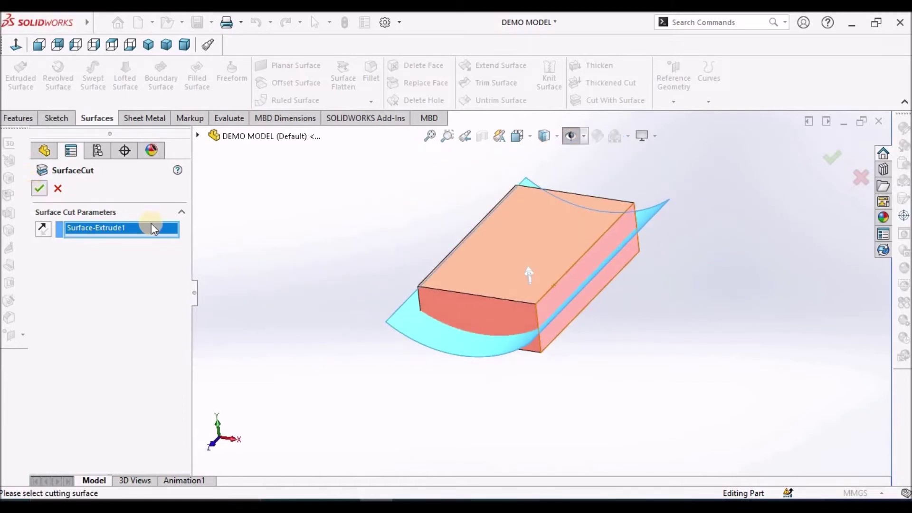
pyautogui.scroll(-3, 495, 285)
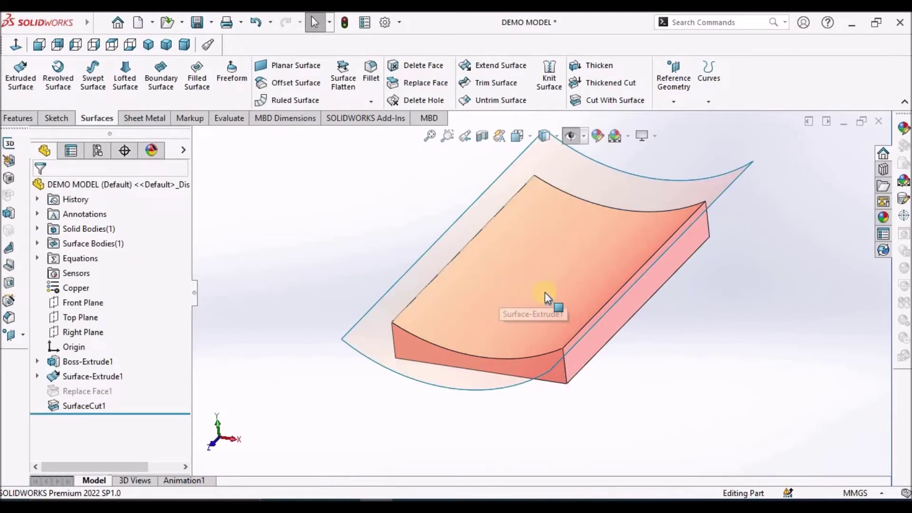
pyautogui.moveTo(588, 298); pyautogui.dragTo(526, 269, button='middle')
pyautogui.moveTo(529, 301); pyautogui.dragTo(543, 261, button='middle')
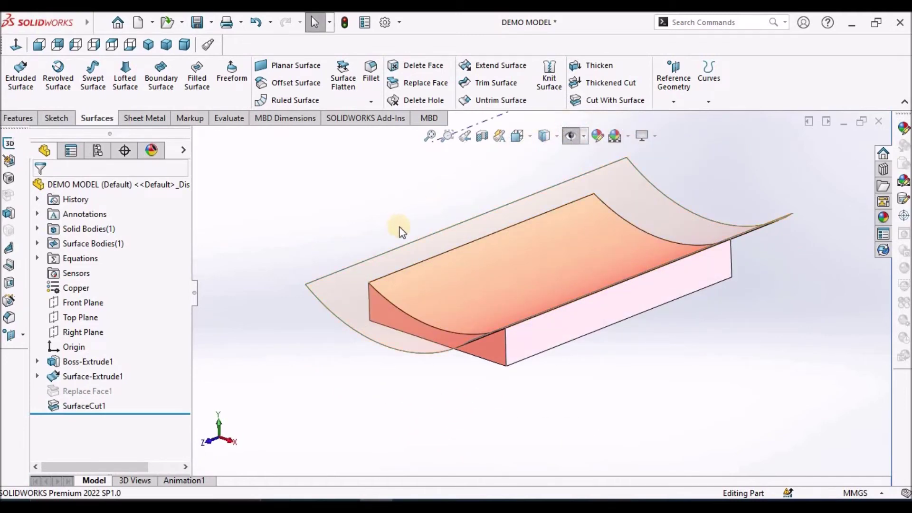
pyautogui.press('f')
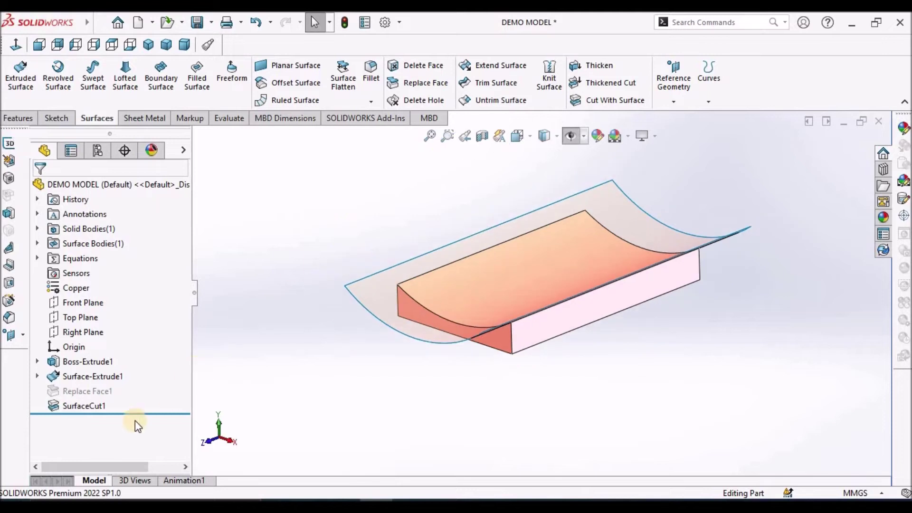
# Step: Suppress the SurfaceCut1 feature and unsuppress Replace Face1 to compare the block's top shape
pyautogui.click(82, 406)
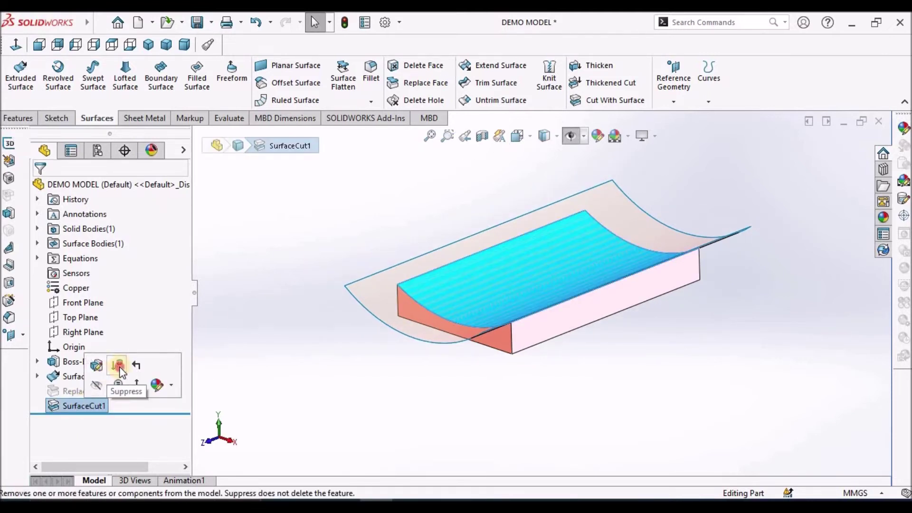
pyautogui.click(119, 372)
pyautogui.click(84, 390)
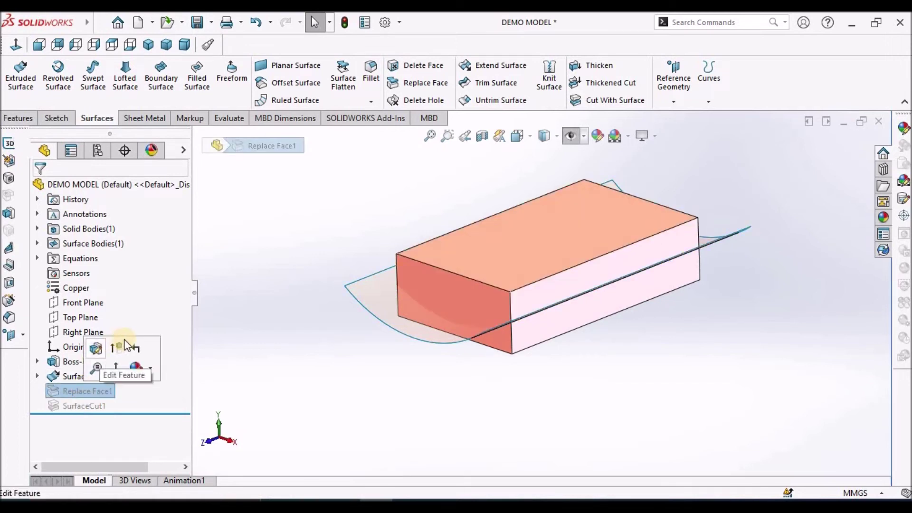
pyautogui.click(117, 352)
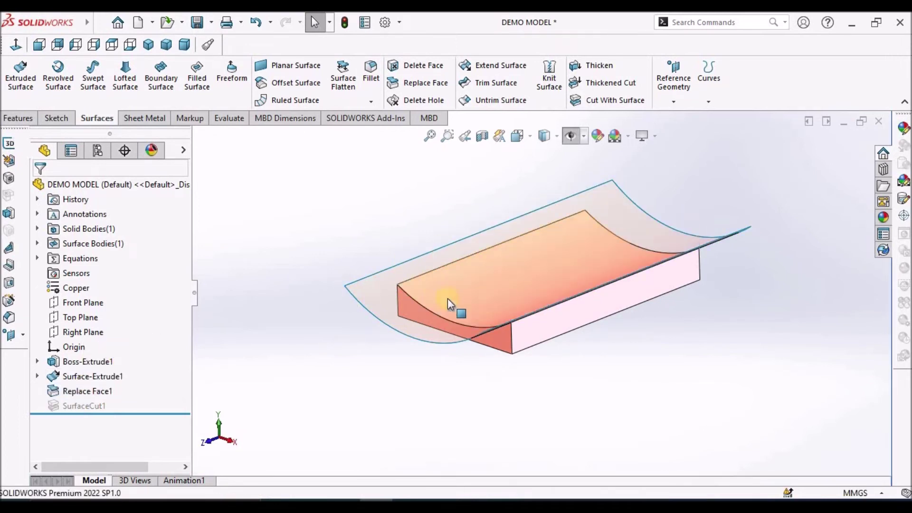
pyautogui.scroll(-2, 494, 292)
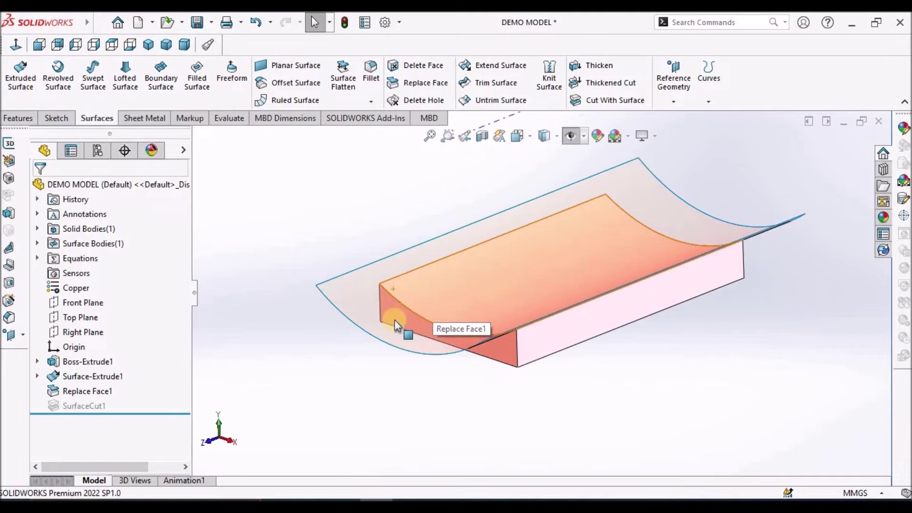
# Step: Suppress Replace Face1 again and unsuppress SurfaceCut1 to compare the two methods
pyautogui.click(74, 393)
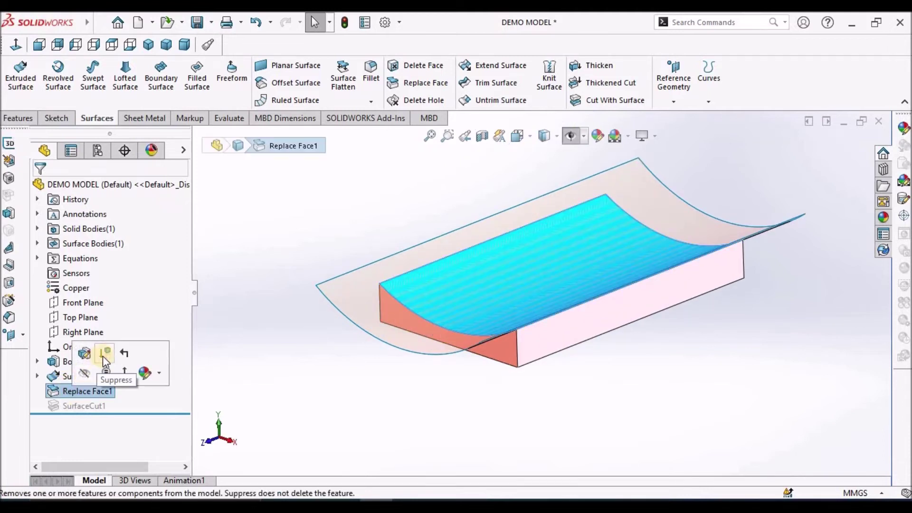
pyautogui.click(105, 351)
pyautogui.click(90, 405)
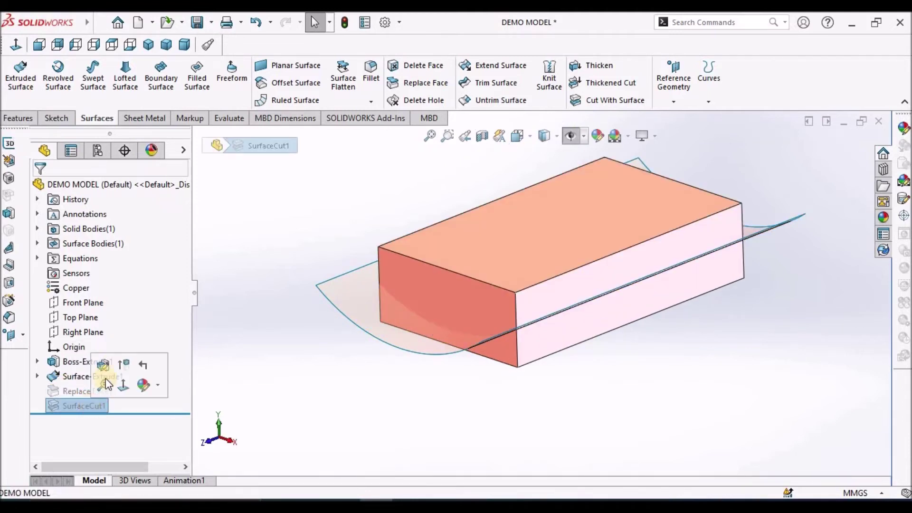
pyautogui.click(124, 372)
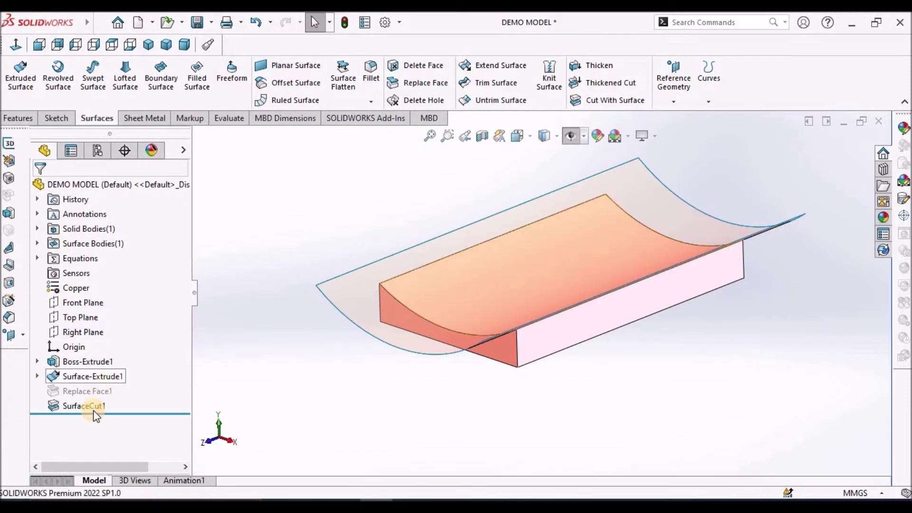
# Step: Suppress SurfaceCut1 and set up a Thickened Cut of the extruded curved surface, thickened only on its upper side
pyautogui.click(91, 406)
pyautogui.click(129, 372)
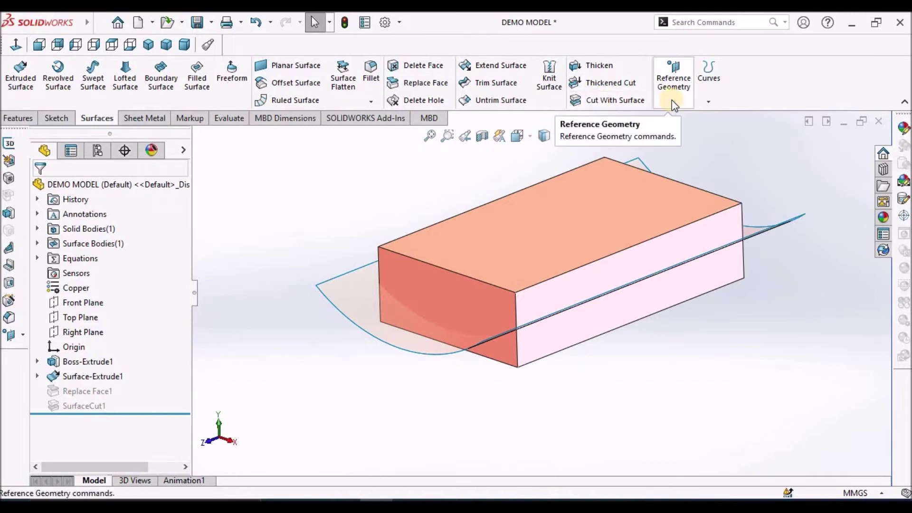
pyautogui.click(606, 79)
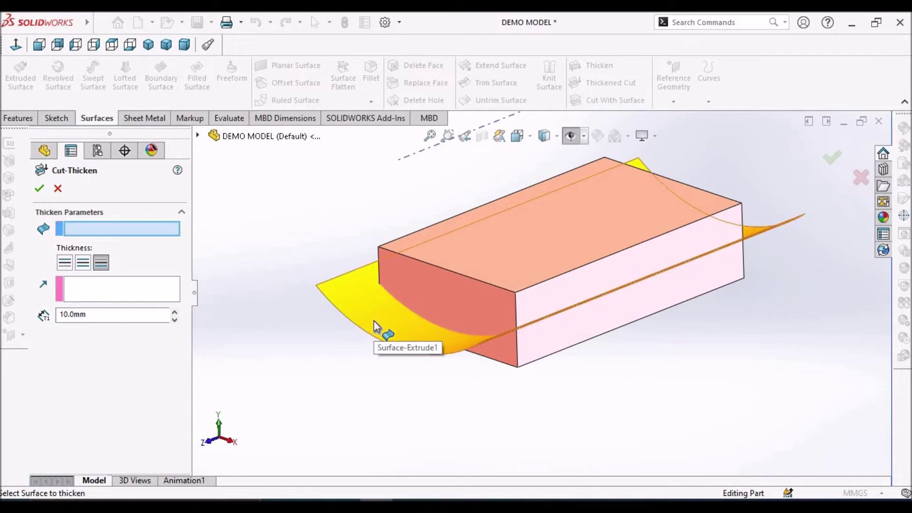
pyautogui.click(374, 326)
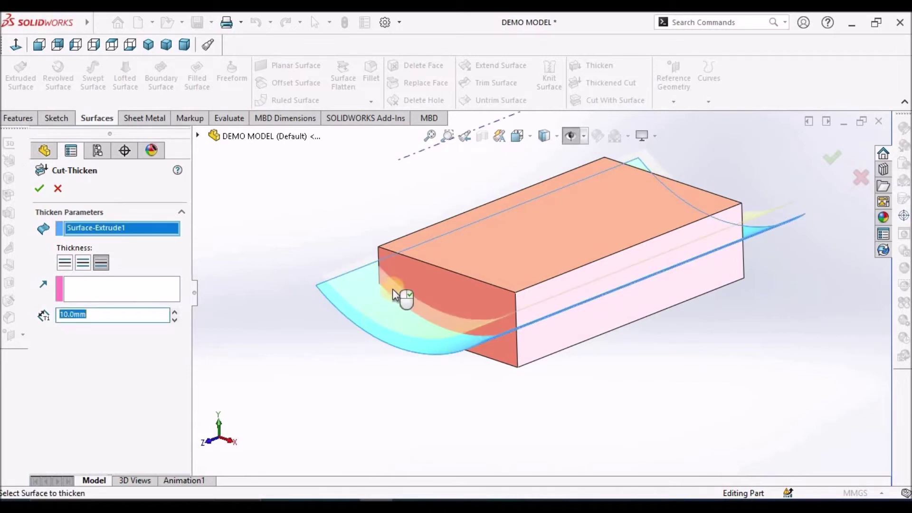
pyautogui.click(87, 287)
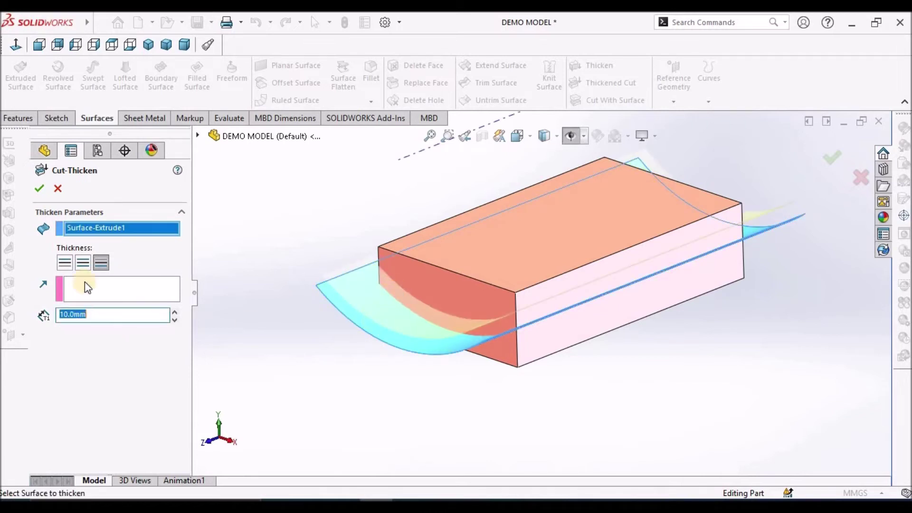
pyautogui.click(102, 263)
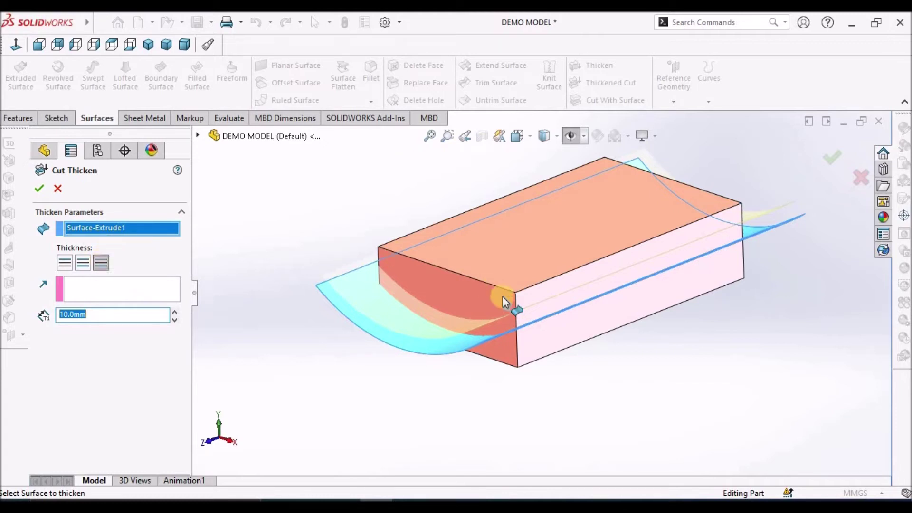
# Step: Set the cut thickness to 50 mm so it clears the block's top, and complete the Thickened Cut
pyautogui.moveTo(490, 259); pyautogui.dragTo(492, 307, button='middle')
pyautogui.scroll(-4, 489, 246)
pyautogui.click(116, 316)
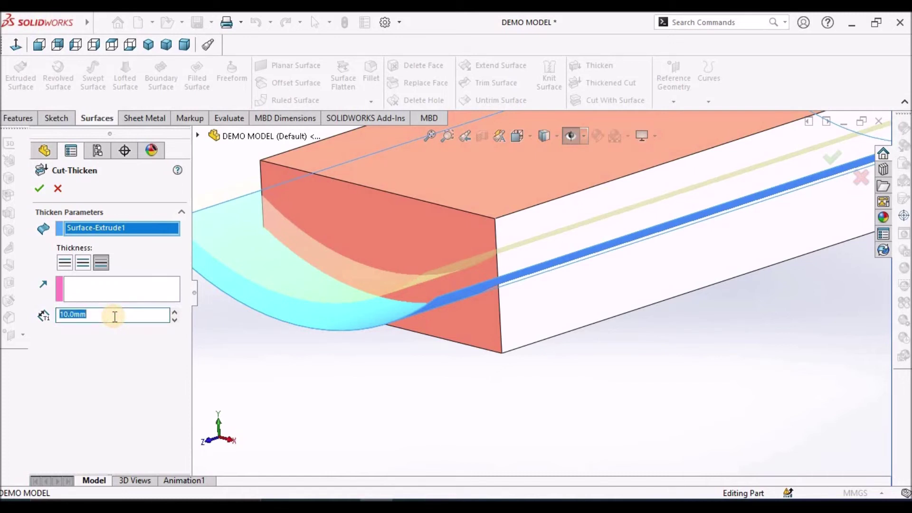
pyautogui.write('50')
pyautogui.press('Return')
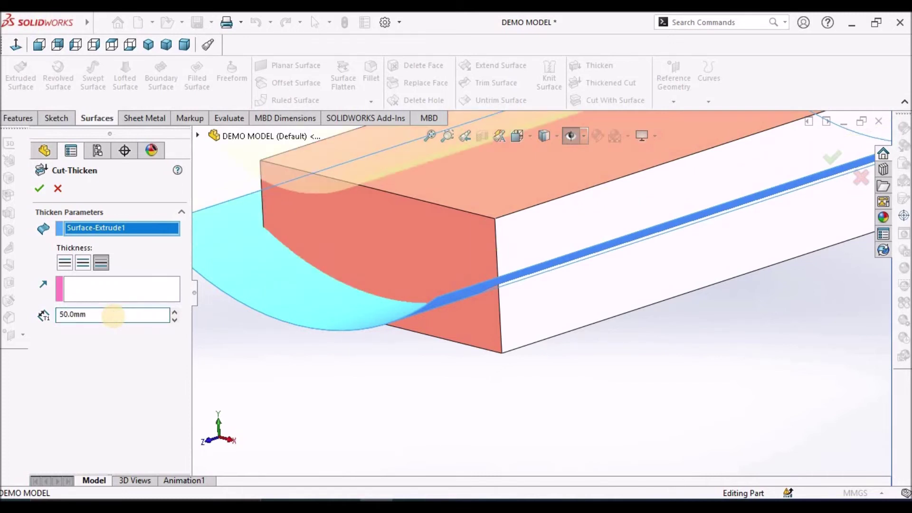
pyautogui.moveTo(590, 309); pyautogui.dragTo(535, 174, button='middle')
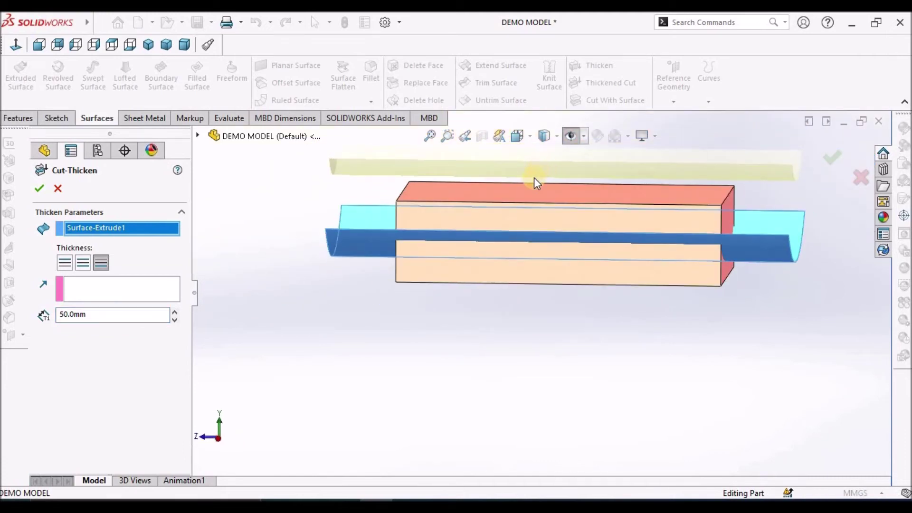
pyautogui.moveTo(503, 209); pyautogui.dragTo(494, 190, button='middle')
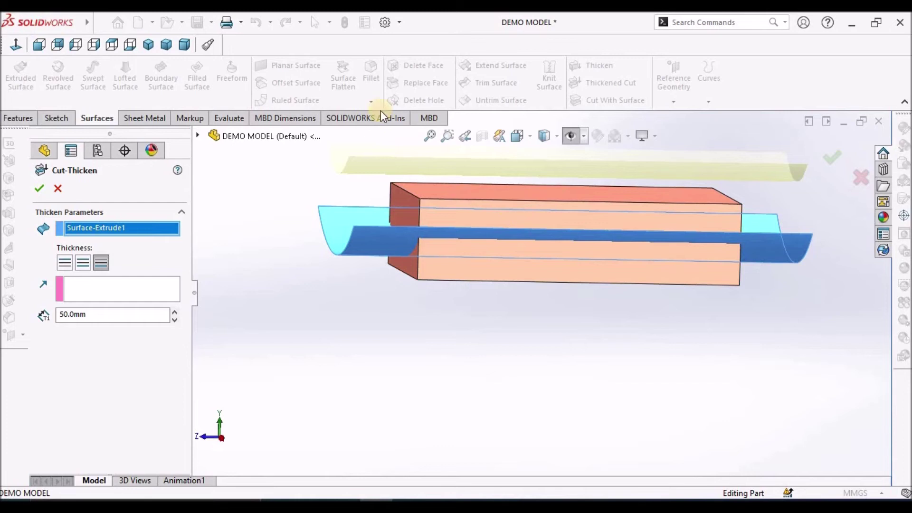
pyautogui.click(94, 46)
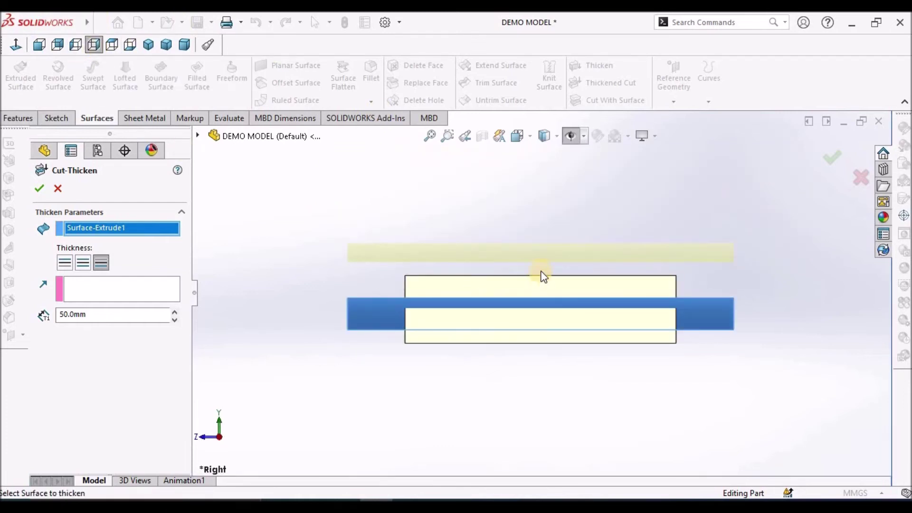
pyautogui.scroll(-2, 543, 276)
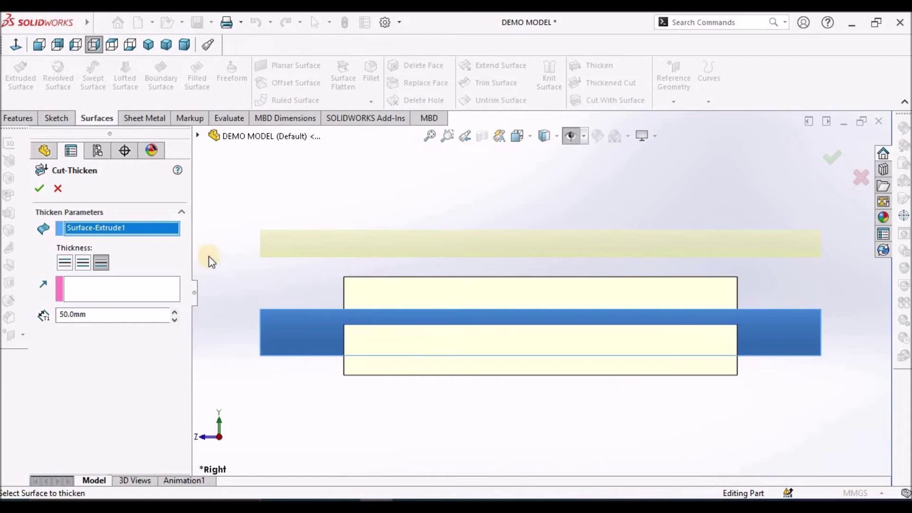
pyautogui.moveTo(472, 236); pyautogui.dragTo(522, 294, button='middle')
pyautogui.click(34, 189)
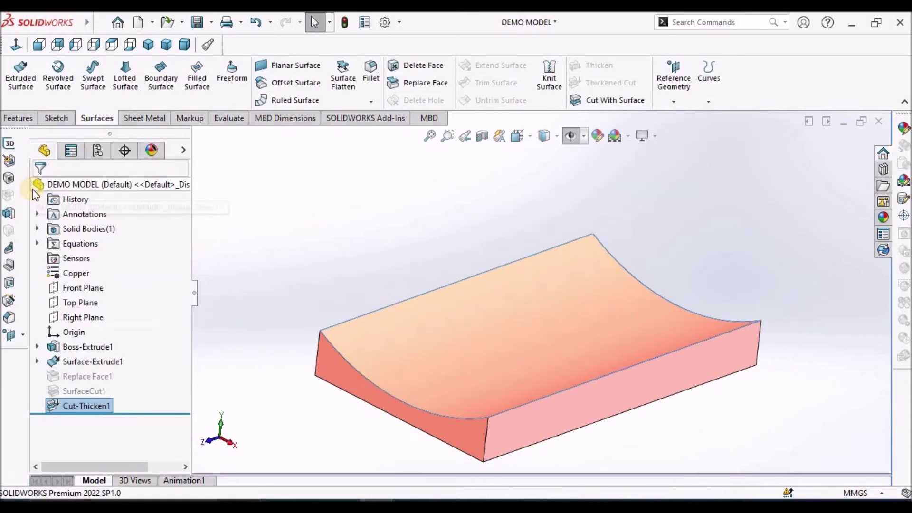
pyautogui.moveTo(479, 339); pyautogui.dragTo(493, 304, button='middle')
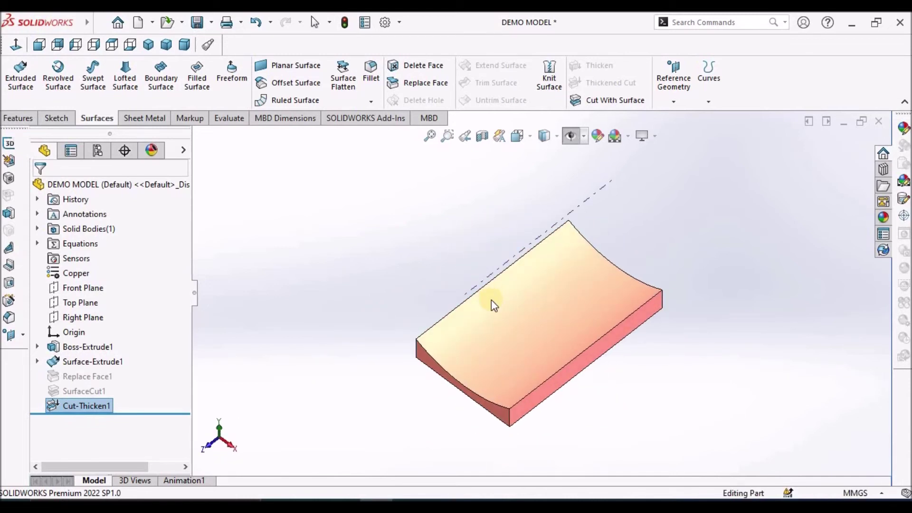
# Step: Suppress the Cut-Thicken1 feature and unsuppress Replace Face1 to shape the block's top with the replaced face
pyautogui.rightClick(84, 408)
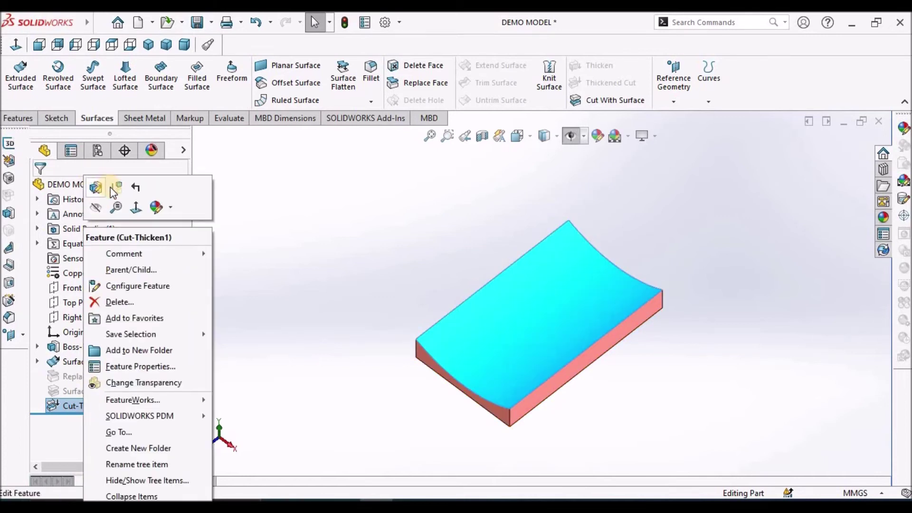
pyautogui.click(110, 186)
pyautogui.click(93, 392)
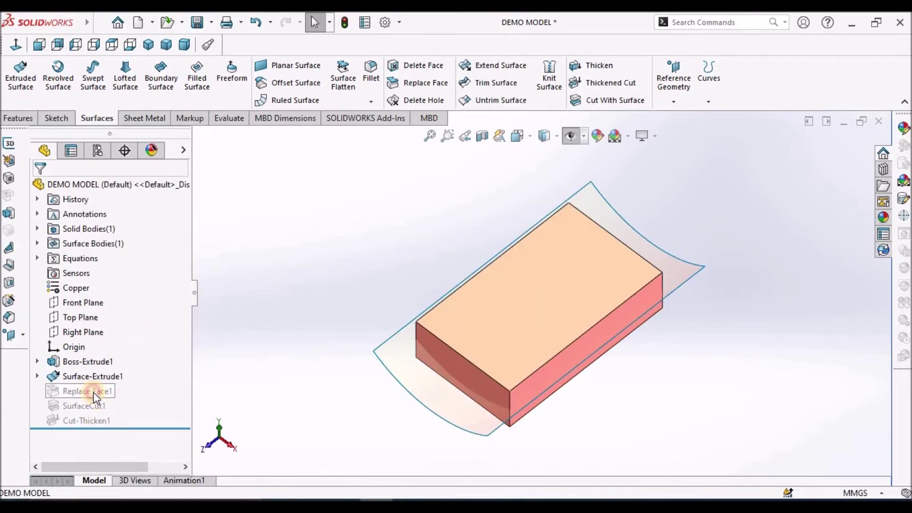
pyautogui.click(127, 352)
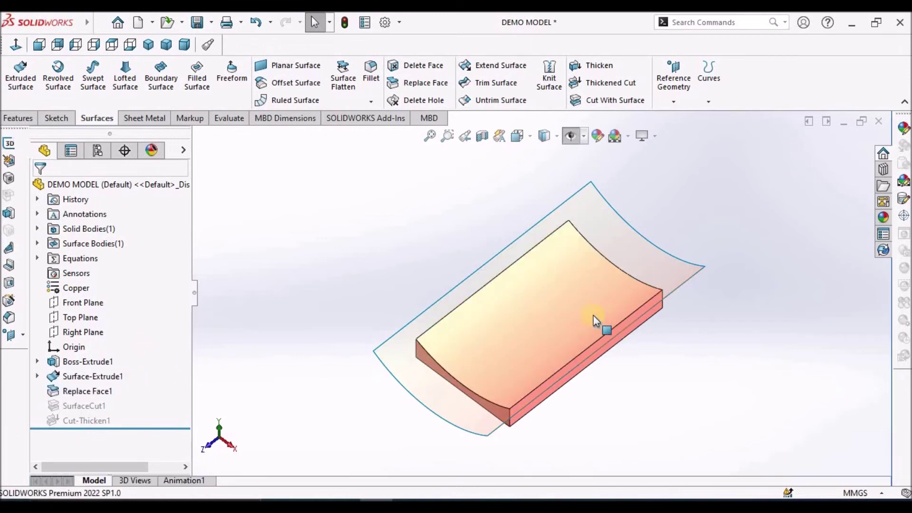
pyautogui.scroll(-1, 537, 327)
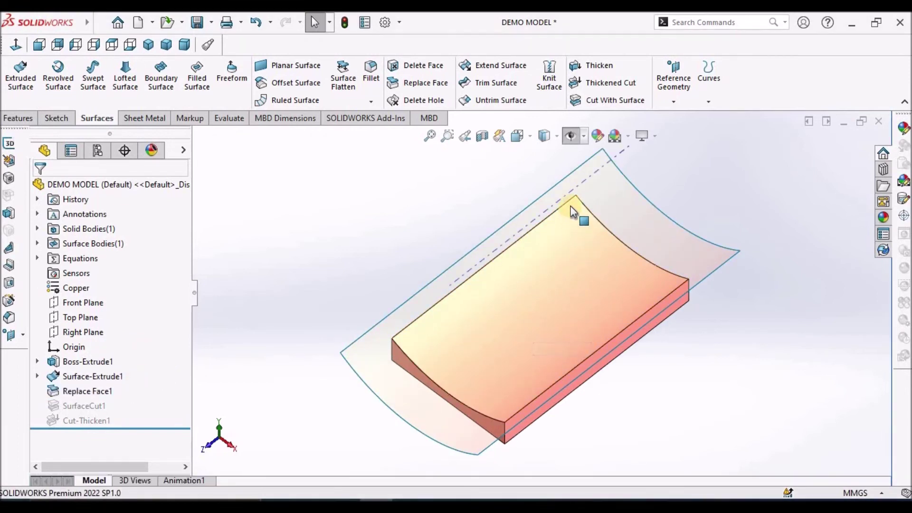
pyautogui.moveTo(522, 311)
pyautogui.mouseDown(button='middle')
pyautogui.moveTo(525, 350)
pyautogui.moveTo(511, 250)
pyautogui.moveTo(538, 264)
pyautogui.moveTo(523, 271)
pyautogui.moveTo(514, 307)
pyautogui.mouseUp(button='middle')
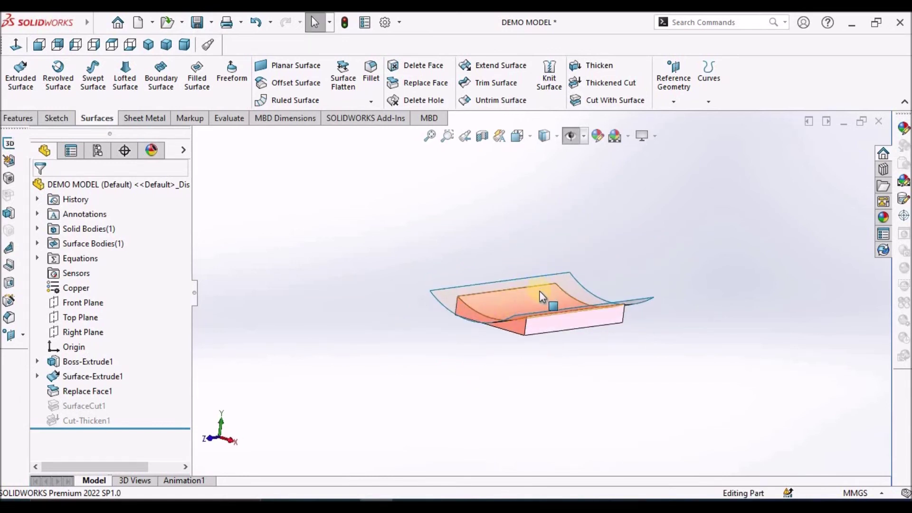
pyautogui.scroll(-3, 543, 297)
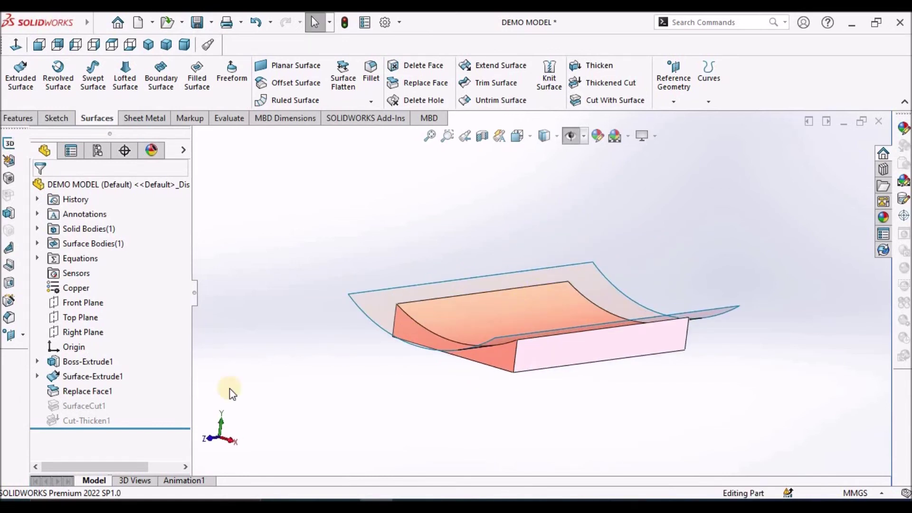
# Step: Suppress the Replace Face1 feature and unsuppress SurfaceCut1 so the block's top is shaped by the surface cut
pyautogui.click(71, 391)
pyautogui.click(99, 355)
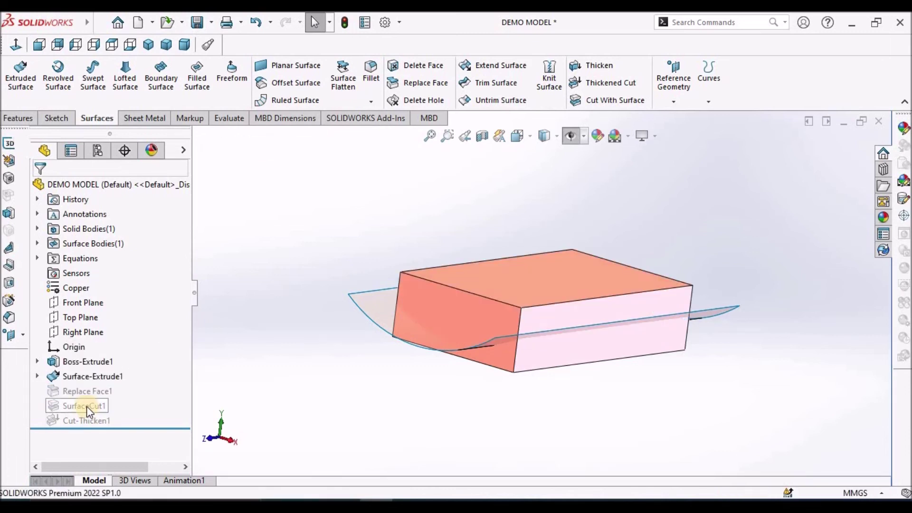
pyautogui.click(86, 406)
pyautogui.click(113, 364)
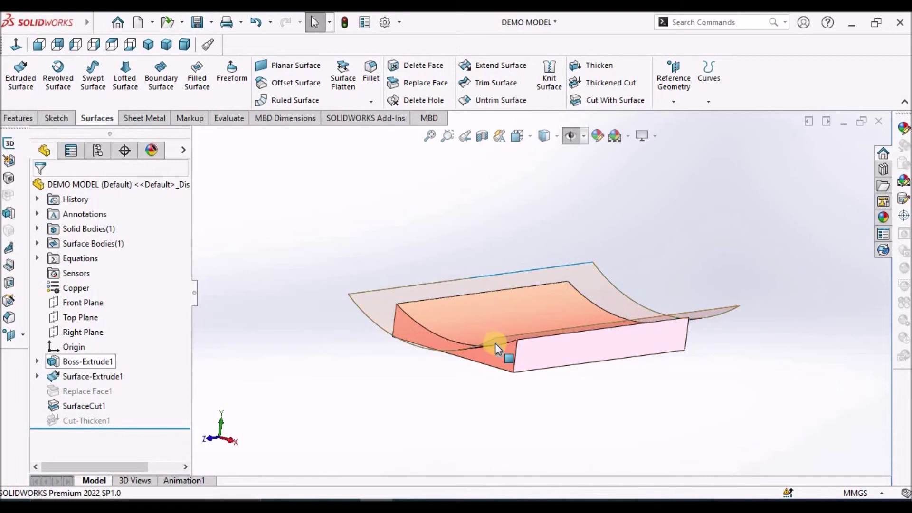
# Step: Inspect the extruded curved surface on the model and its entry among the part's surface bodies
pyautogui.moveTo(495, 342); pyautogui.dragTo(515, 368, button='middle')
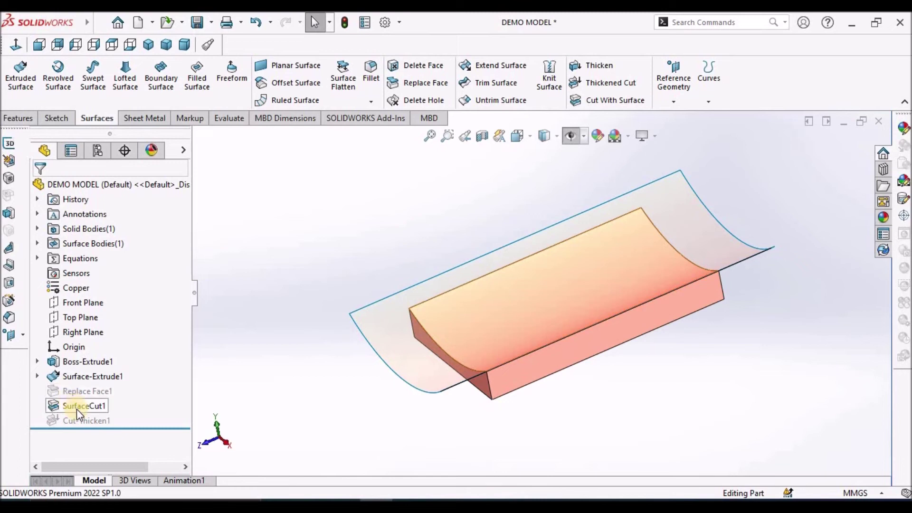
pyautogui.click(392, 353)
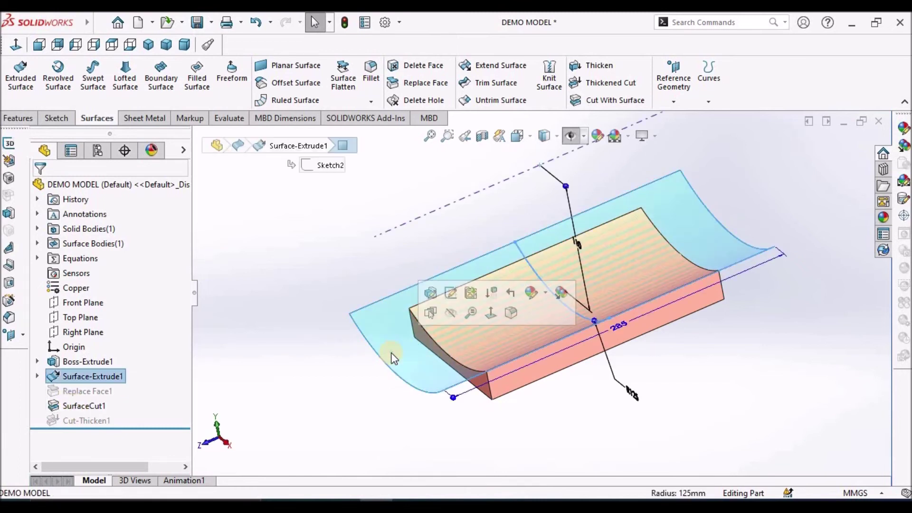
pyautogui.click(37, 244)
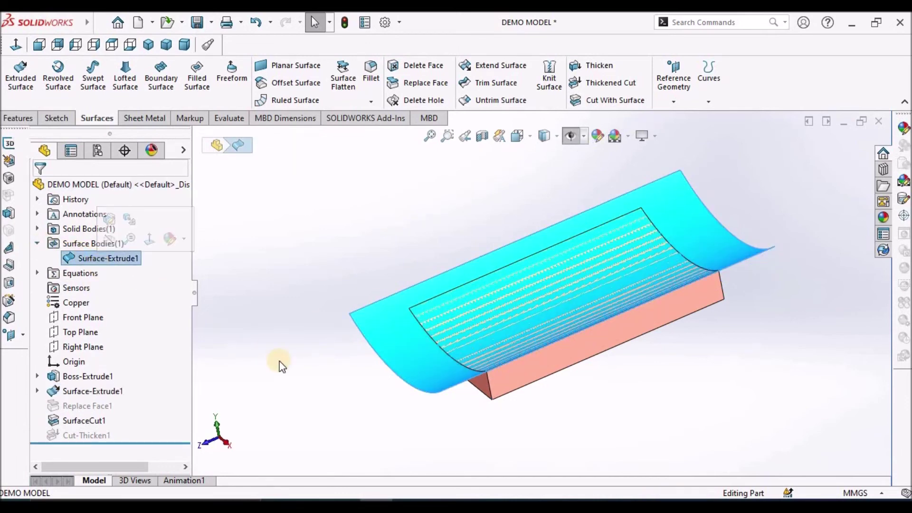
pyautogui.press('Escape')
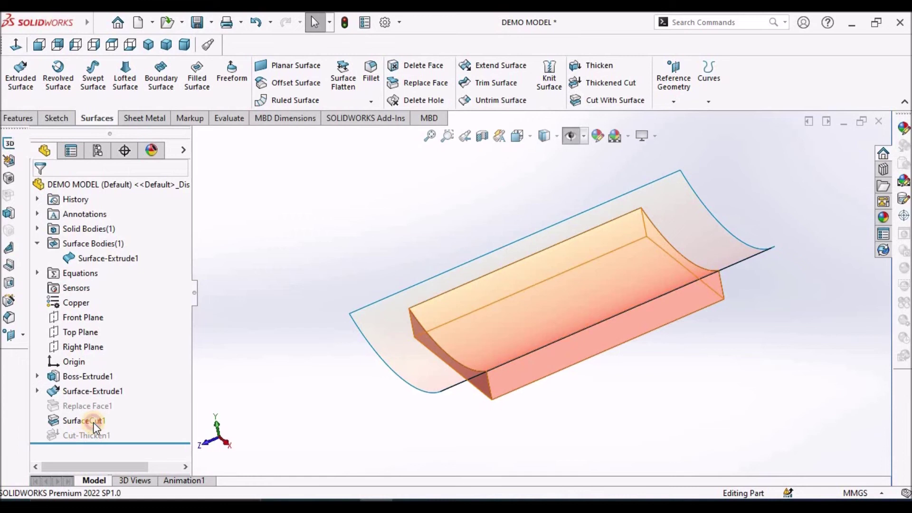
# Step: Suppress SurfaceCut1 and unsuppress Cut-Thicken1 so the thickened cut shapes the block's top
pyautogui.click(90, 421)
pyautogui.click(125, 384)
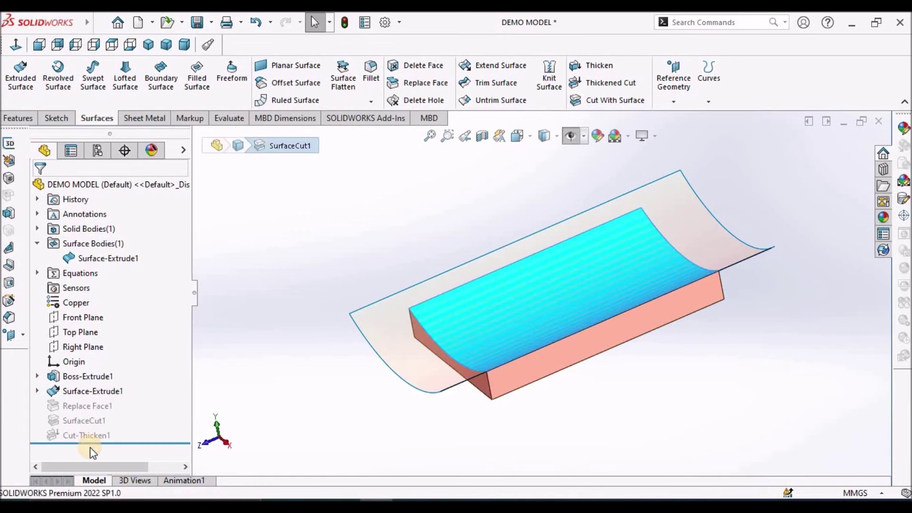
pyautogui.click(82, 434)
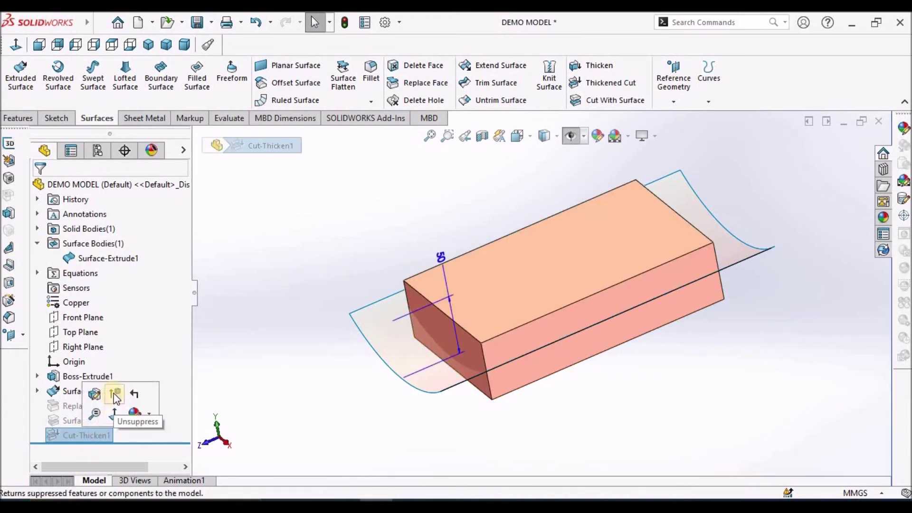
pyautogui.click(113, 393)
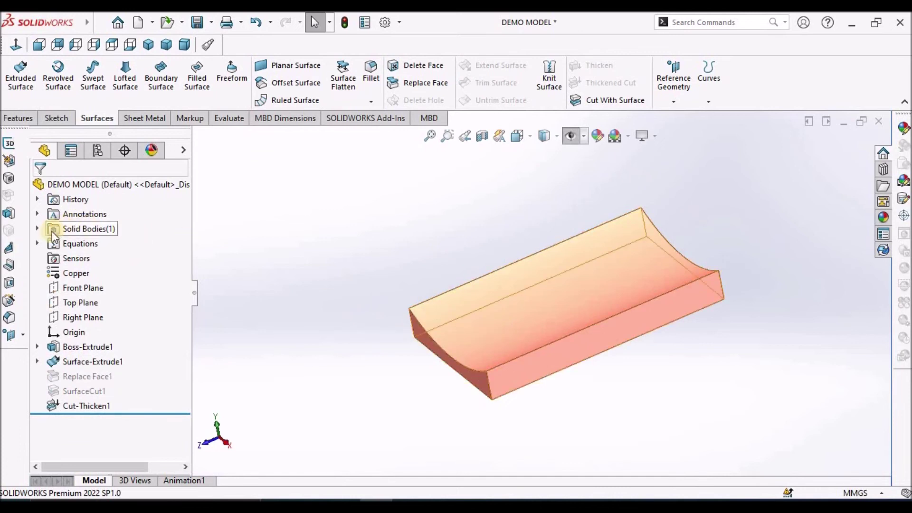
# Step: Check the part's solid bodies with the thickened cut active, and show the block in the trimetric view
pyautogui.click(38, 229)
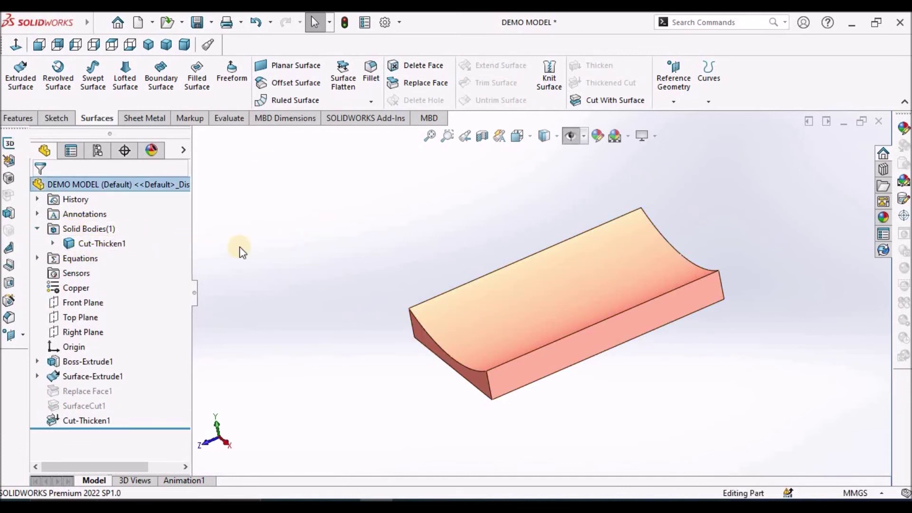
pyautogui.click(38, 228)
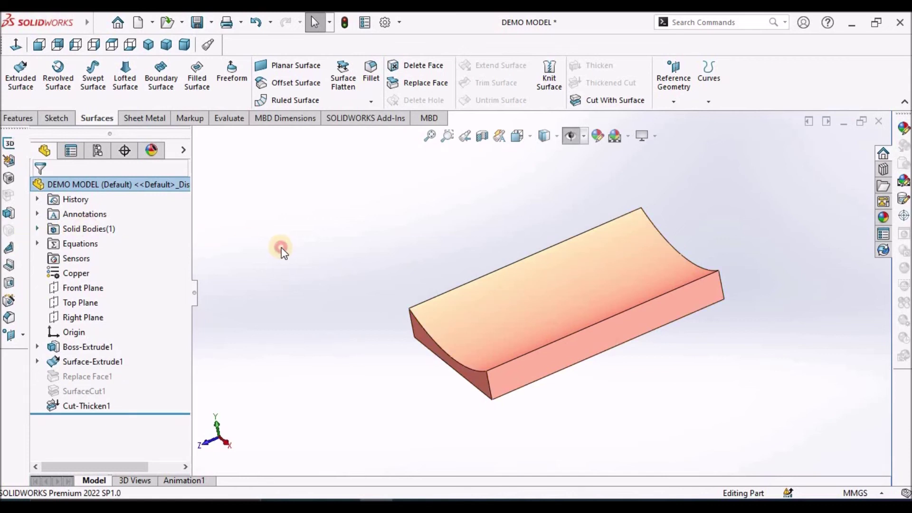
pyautogui.hotkey('ctrl', '7')
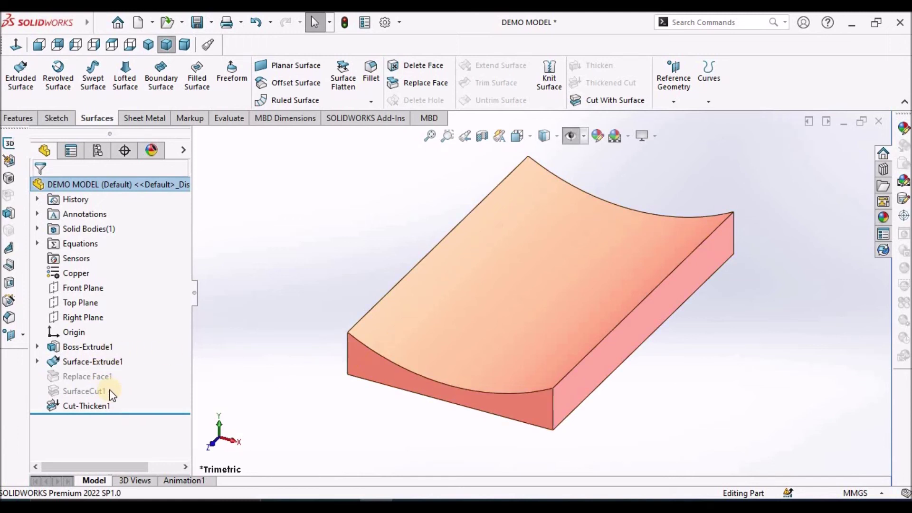
# Step: Compare the SurfaceCut1, Cut-Thicken1 and Replace Face1 features by highlighting each one in turn
pyautogui.click(97, 392)
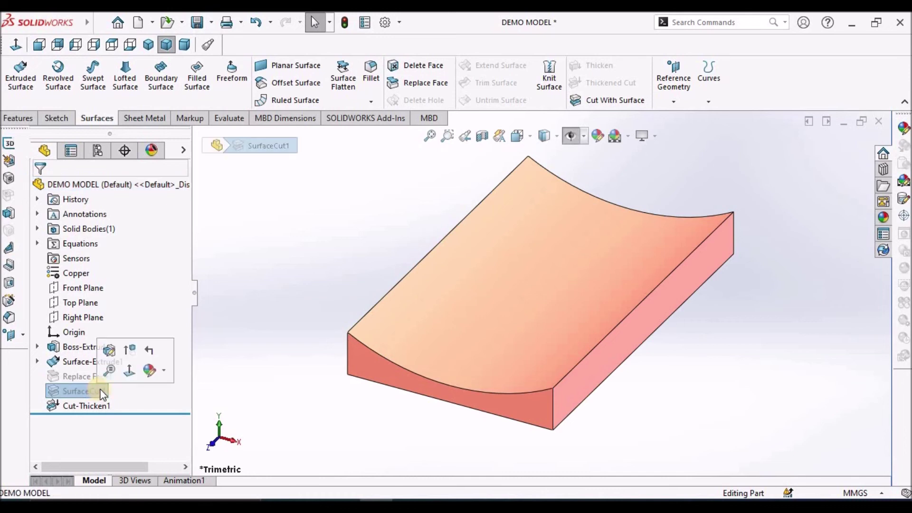
pyautogui.click(281, 399)
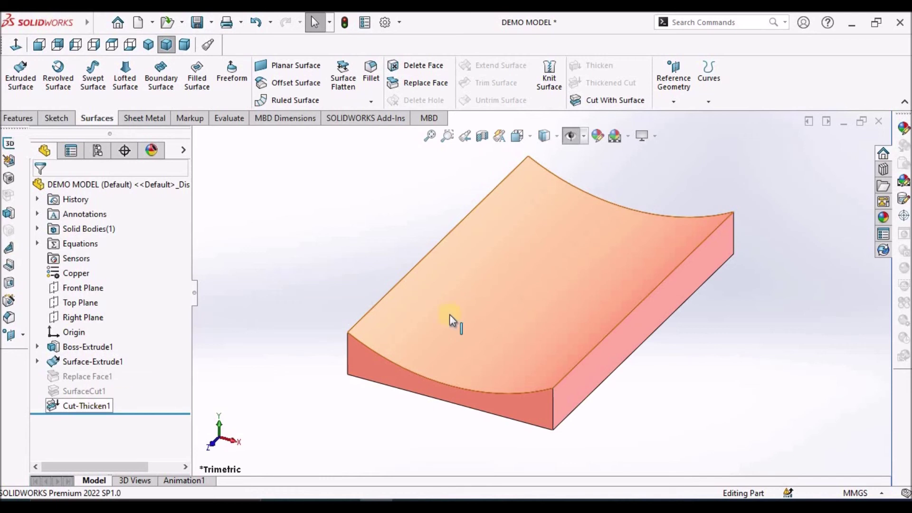
pyautogui.click(99, 409)
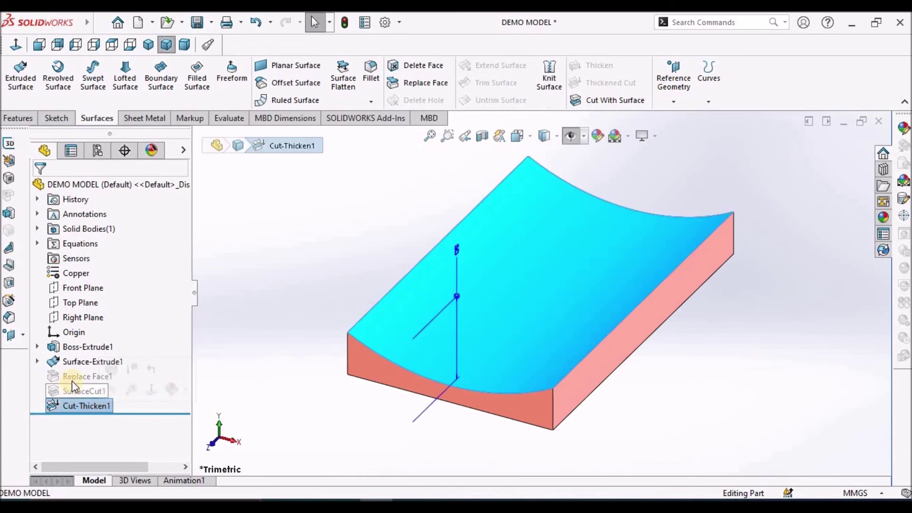
pyautogui.click(72, 379)
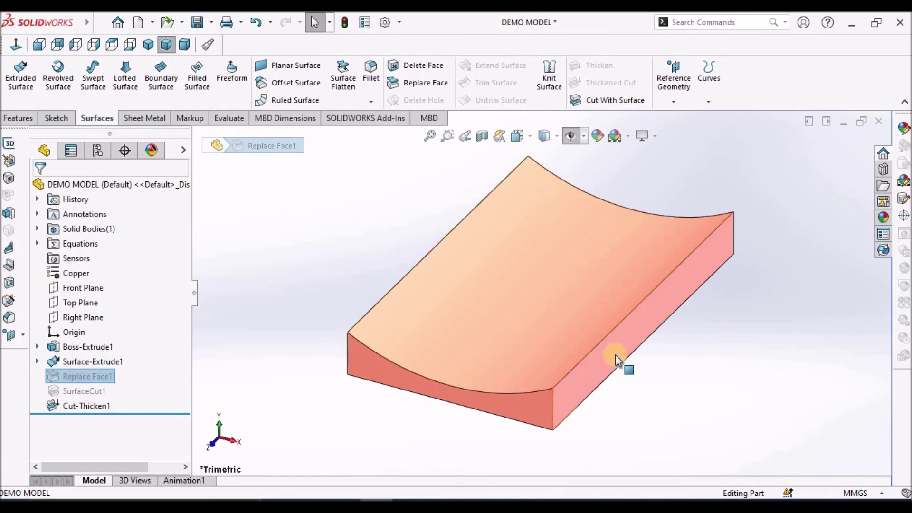